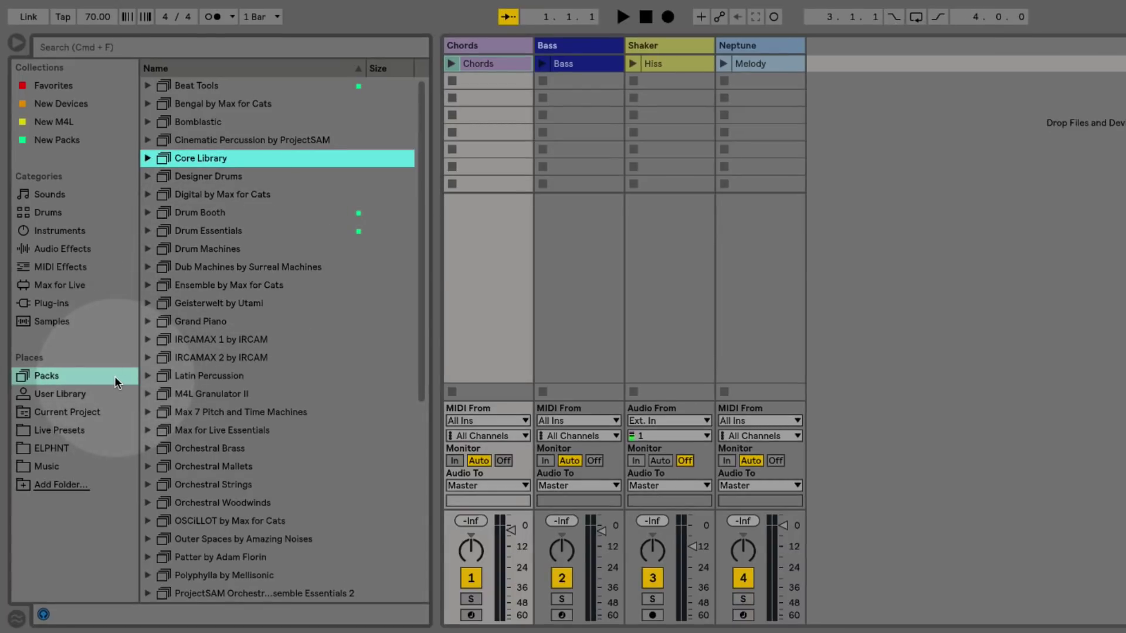
Step: Browse Core Library > Devices > Audio Effects to the Max Audio Effect folder
{"action": "left_click", "coordinate": [148, 158]}
{"action": "left_click", "coordinate": [160, 195]}
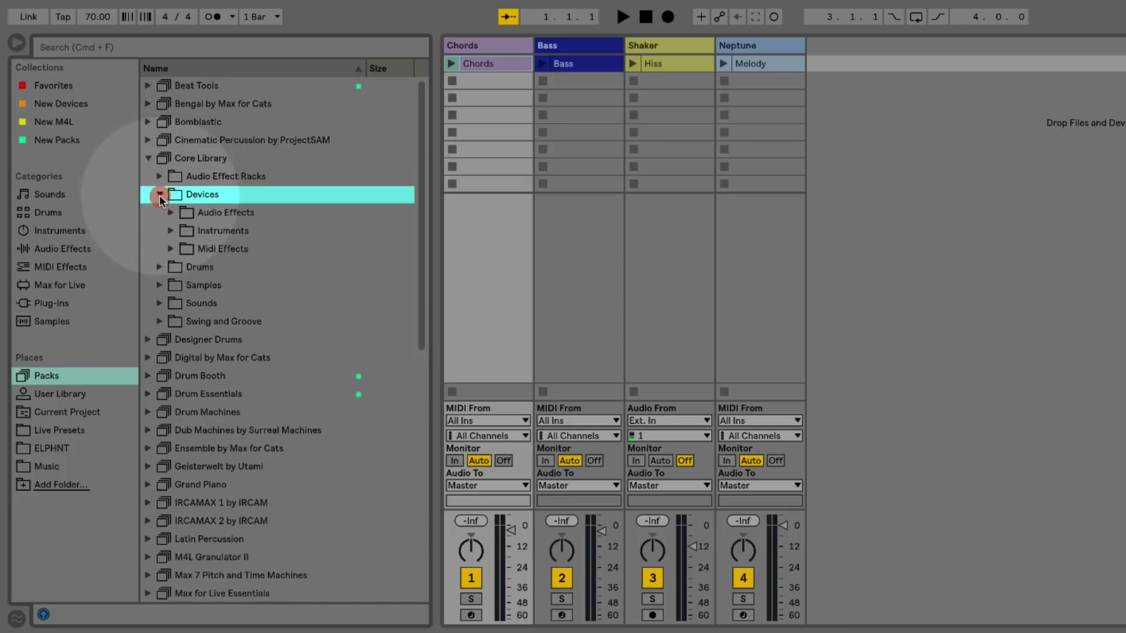
{"action": "left_click", "coordinate": [170, 212]}
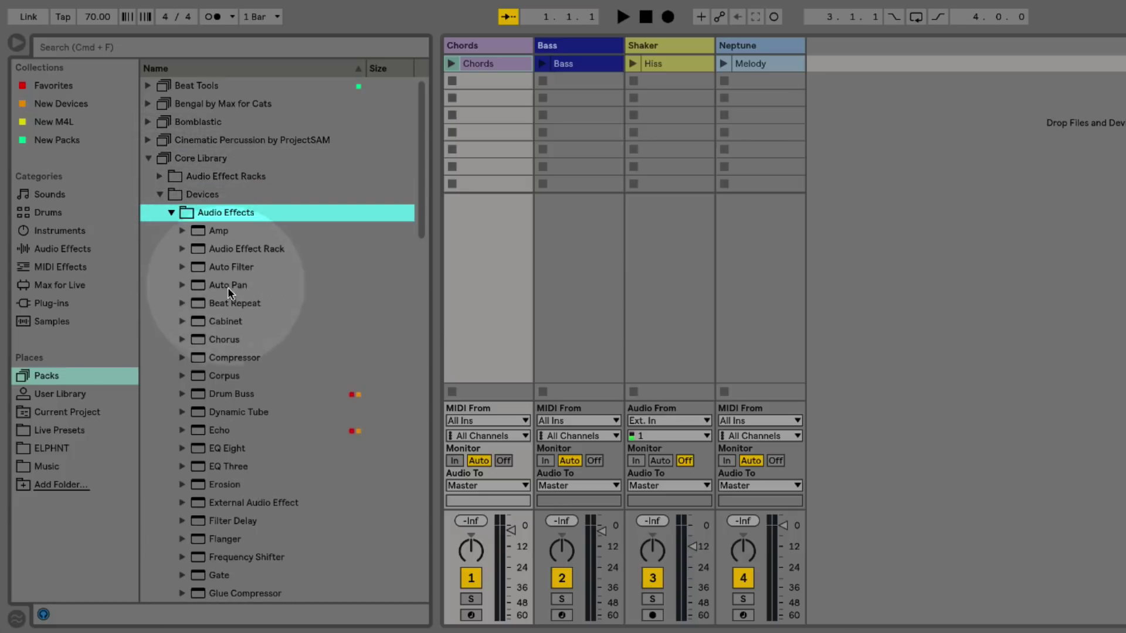
{"action": "scroll", "coordinate": [231, 290], "scroll_direction": "down", "scroll_amount": 5}
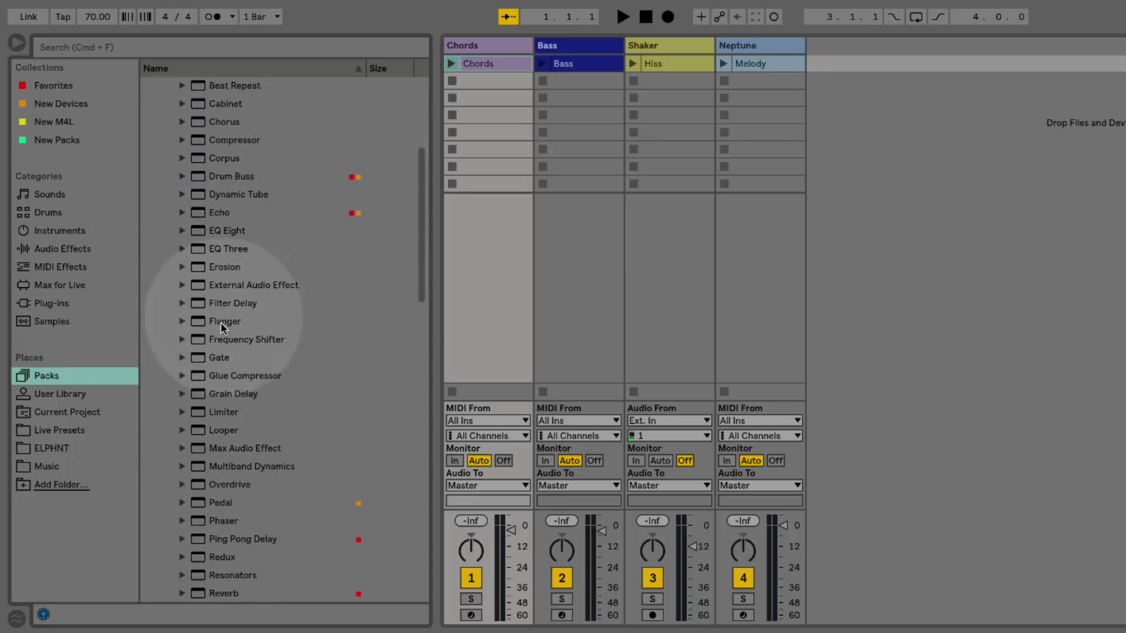
{"action": "left_click", "coordinate": [183, 448]}
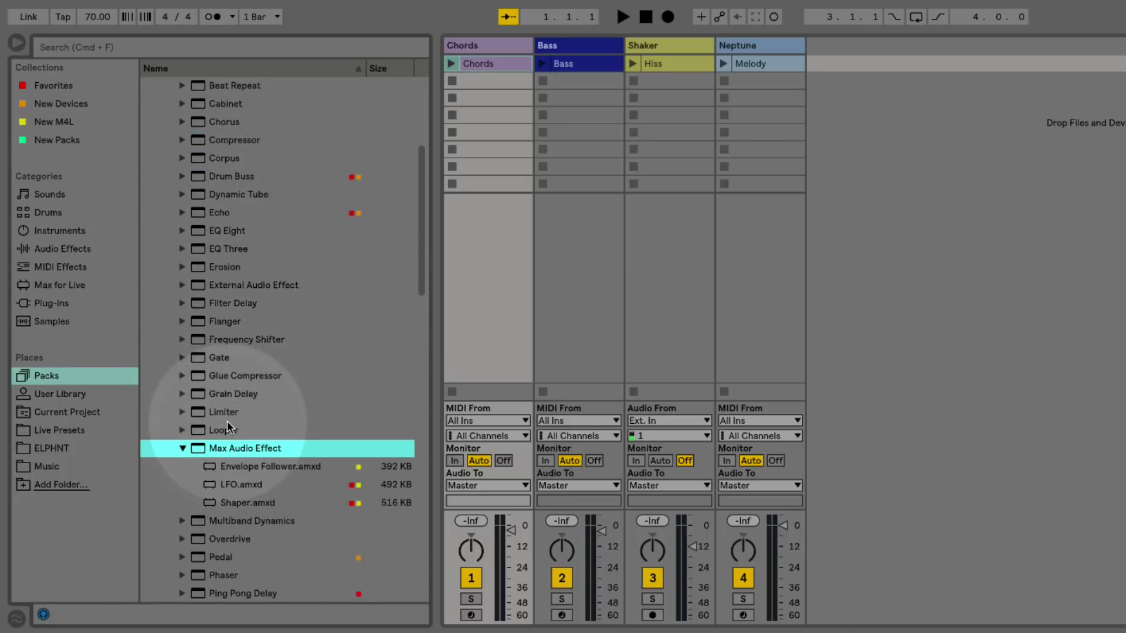
Step: Place LFO.amxd after Operator and add Shaper.amxd to the Chords device chain
{"action": "left_click", "coordinate": [279, 483]}
{"action": "left_click", "coordinate": [285, 502]}
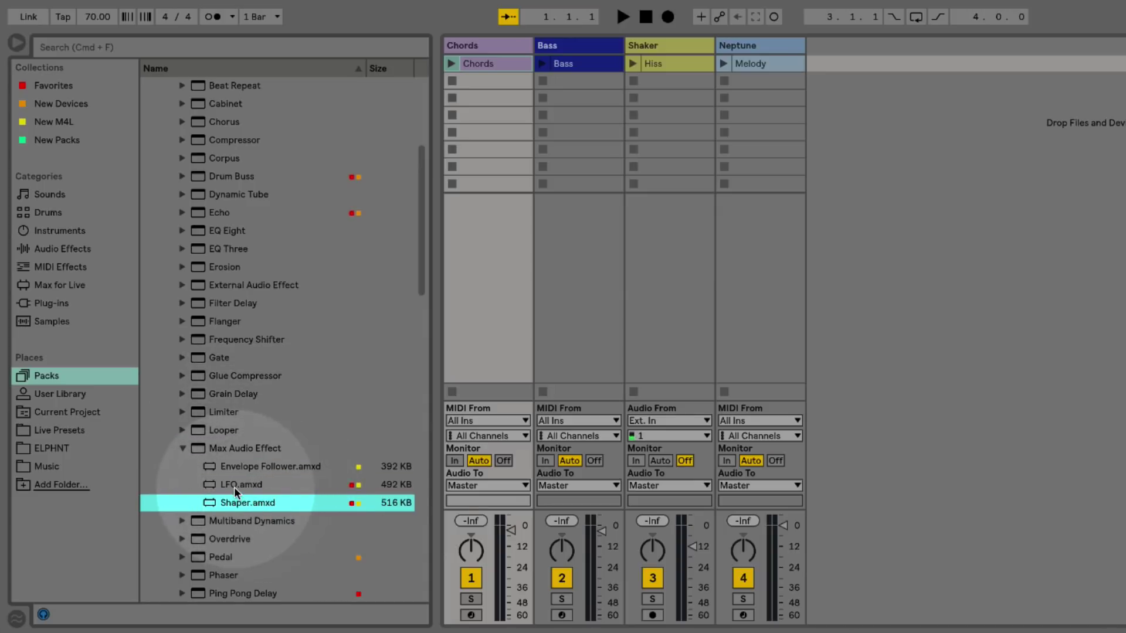
{"action": "left_click_drag", "start_coordinate": [233, 484], "coordinate": [727, 632]}
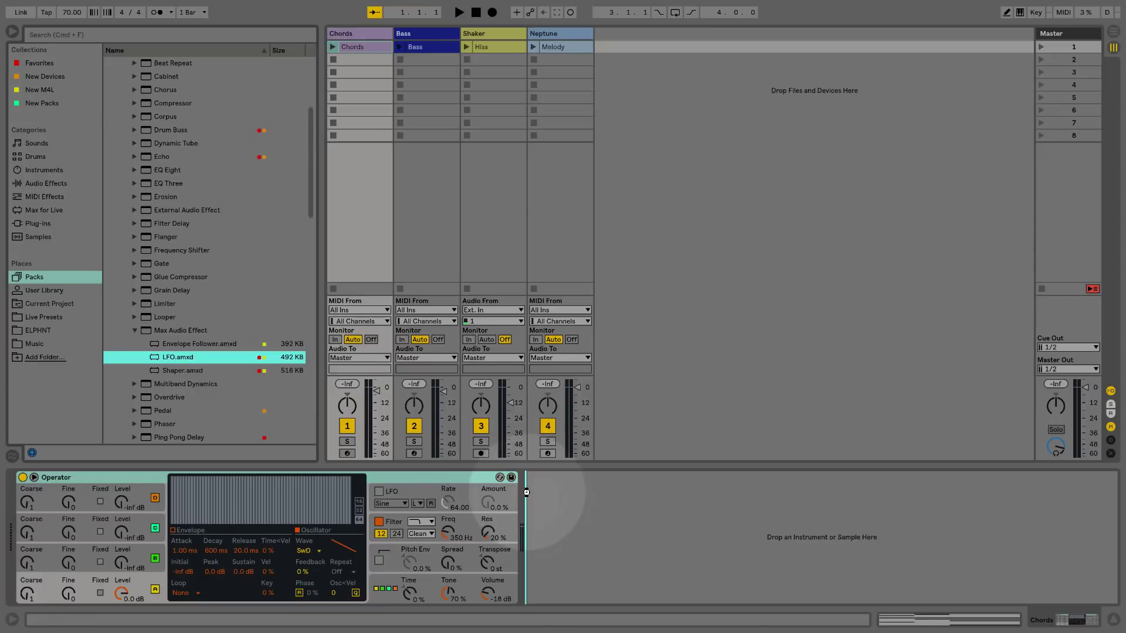
{"action": "left_click_drag", "start_coordinate": [526, 493], "coordinate": [527, 493]}
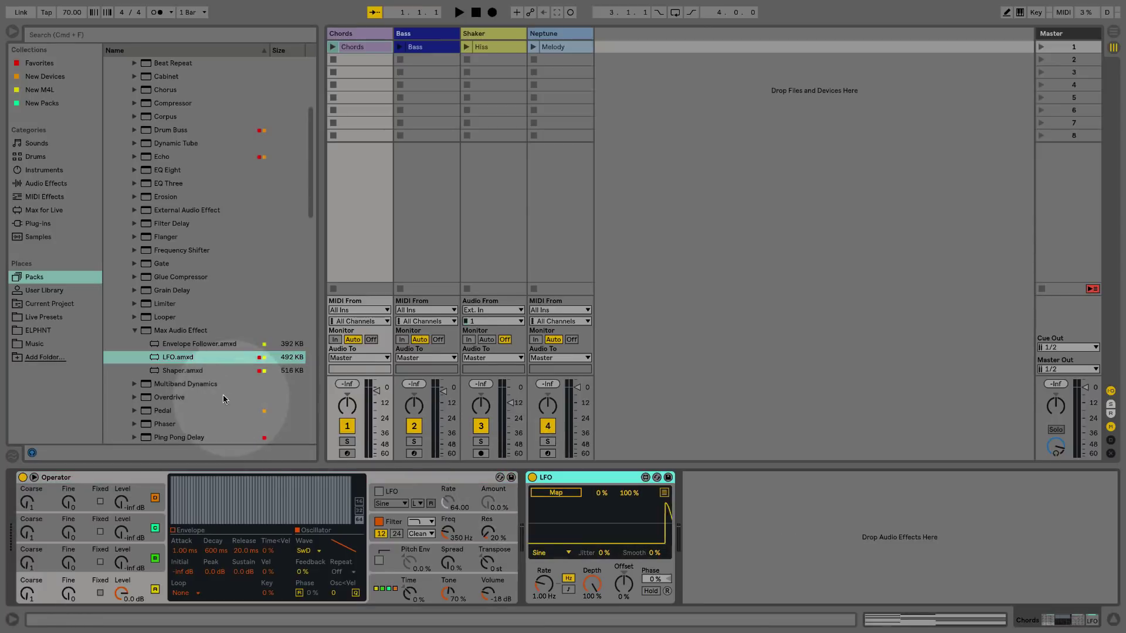
{"action": "left_click_drag", "start_coordinate": [216, 371], "coordinate": [756, 515]}
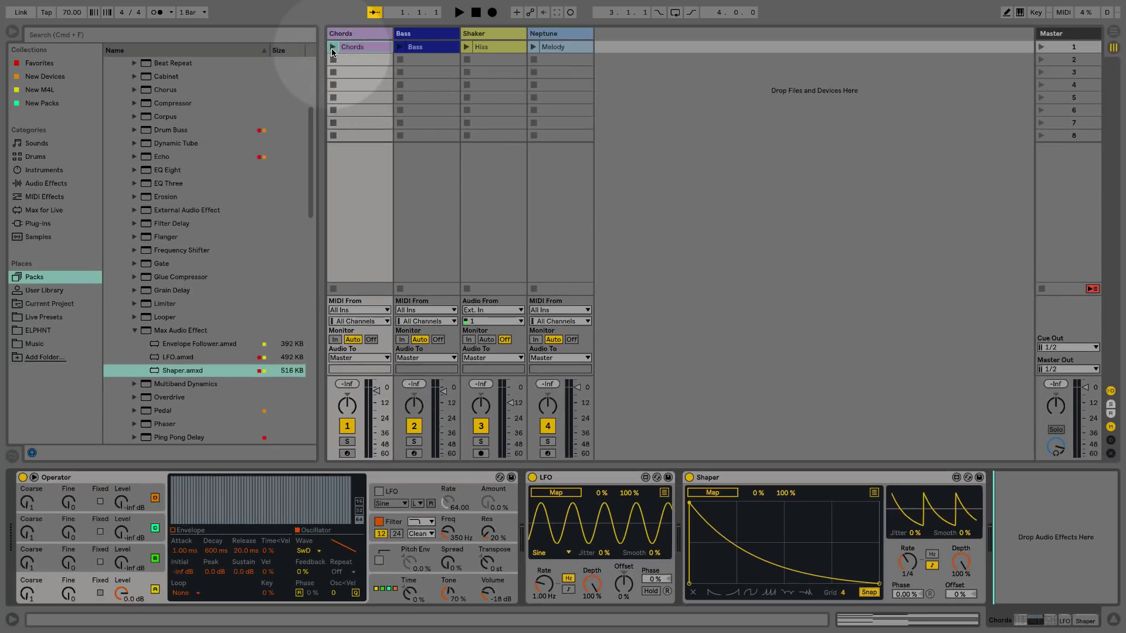
Step: Play the Chords clip, raise Operator's Filter Freq from 50 Hz to about 351 Hz, then stop
{"action": "left_click", "coordinate": [333, 47]}
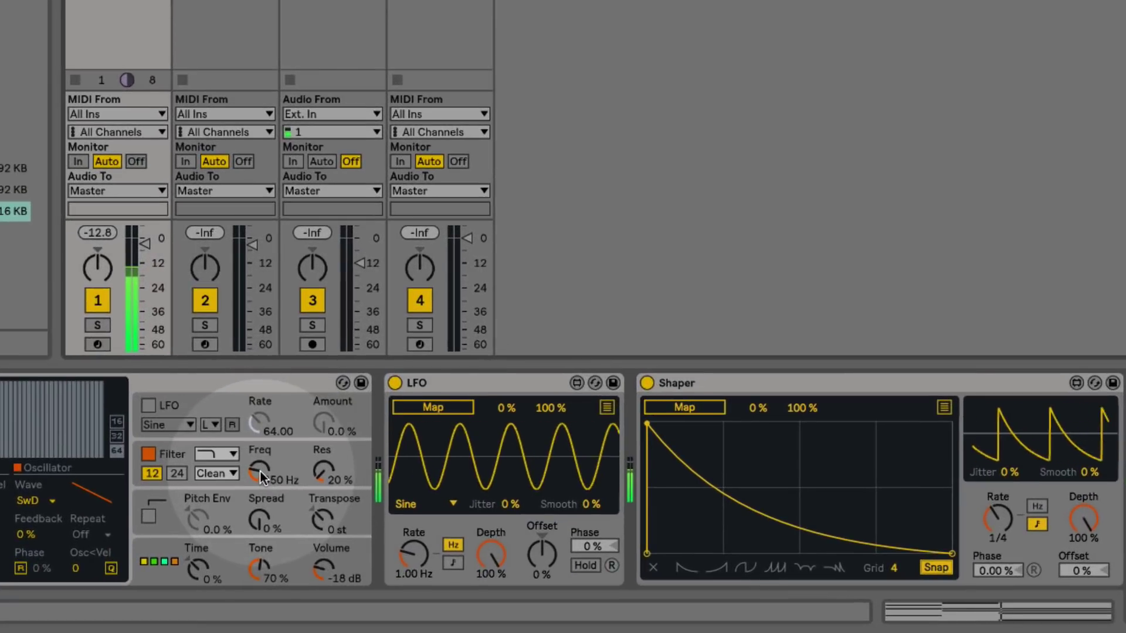
{"action": "mouse_move", "coordinate": [260, 472]}
{"action": "left_mouse_down"}
{"action": "mouse_move", "coordinate": [259, 452]}
{"action": "mouse_move", "coordinate": [264, 478]}
{"action": "left_mouse_up"}
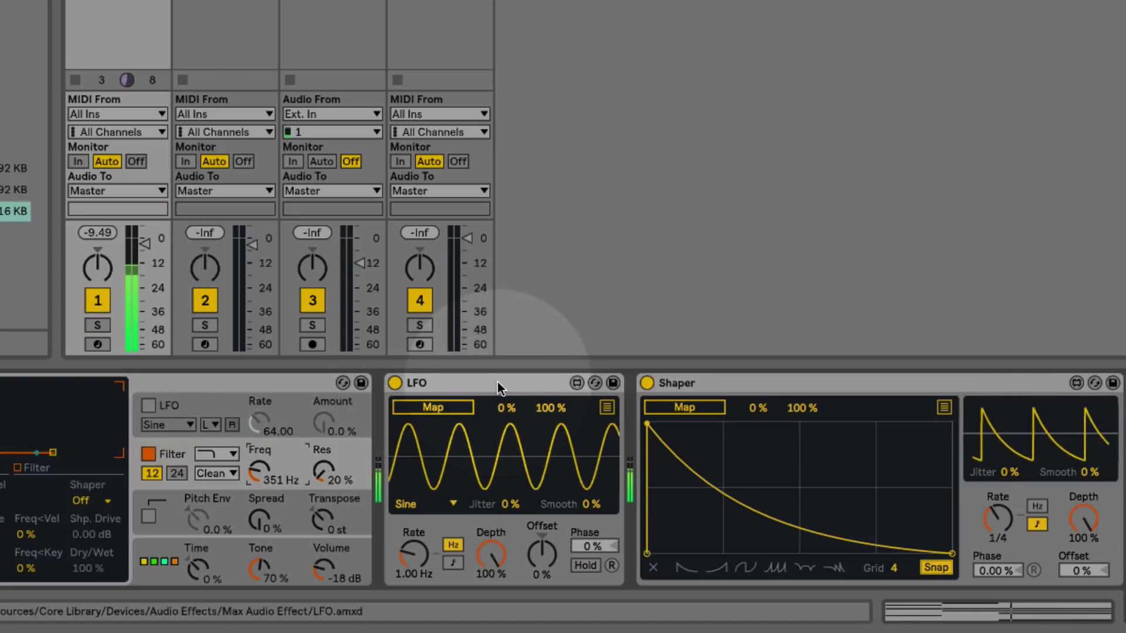
{"action": "left_click", "coordinate": [346, 402]}
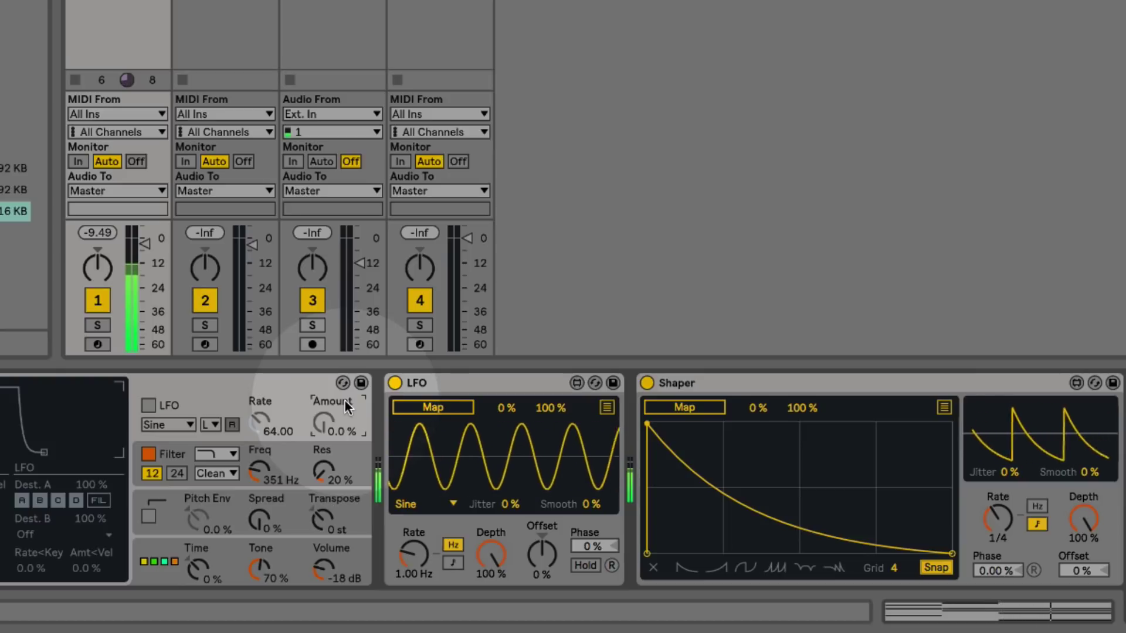
{"action": "left_click", "coordinate": [518, 385]}
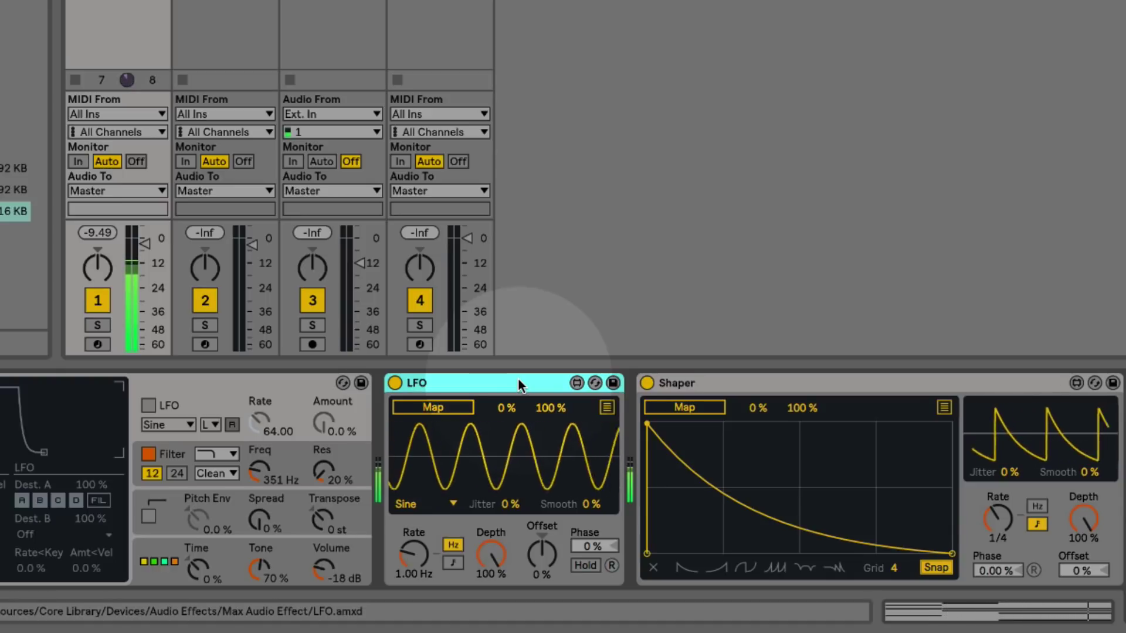
{"action": "key", "text": "space"}
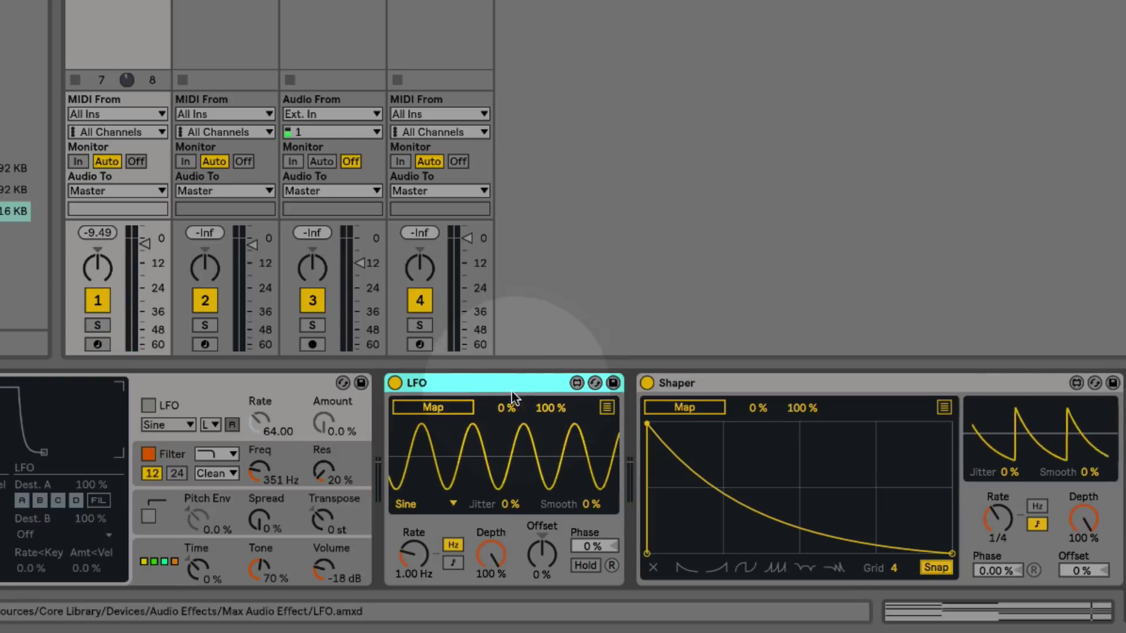
Step: Map the LFO to Operator's Filter Freq and play the clip to hear the sweep
{"action": "left_click", "coordinate": [459, 408]}
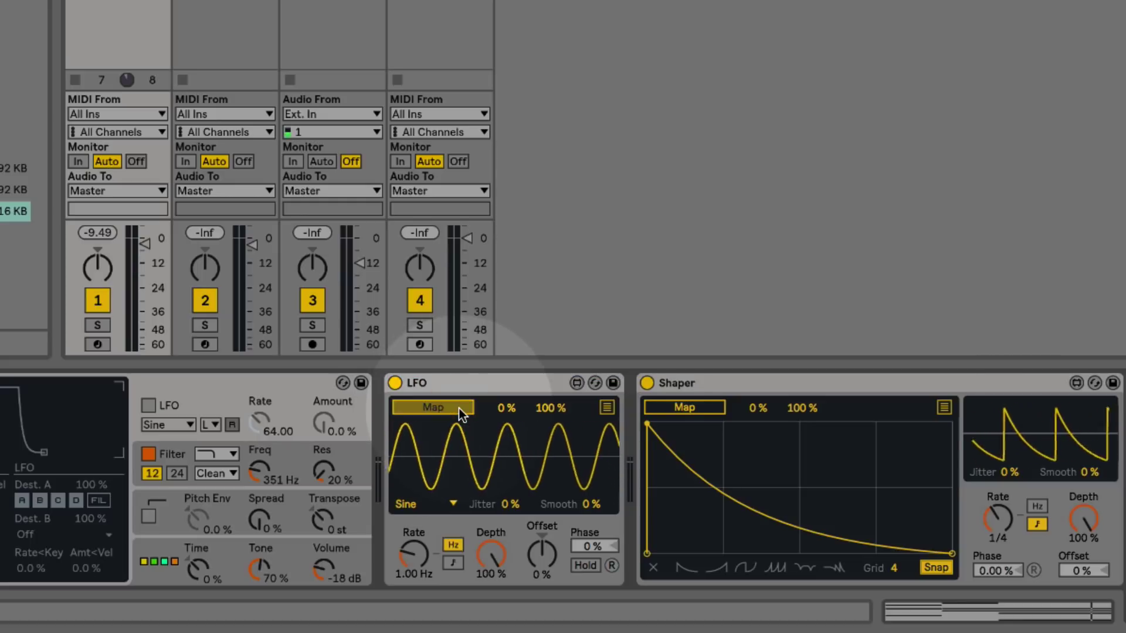
{"action": "left_click", "coordinate": [260, 473]}
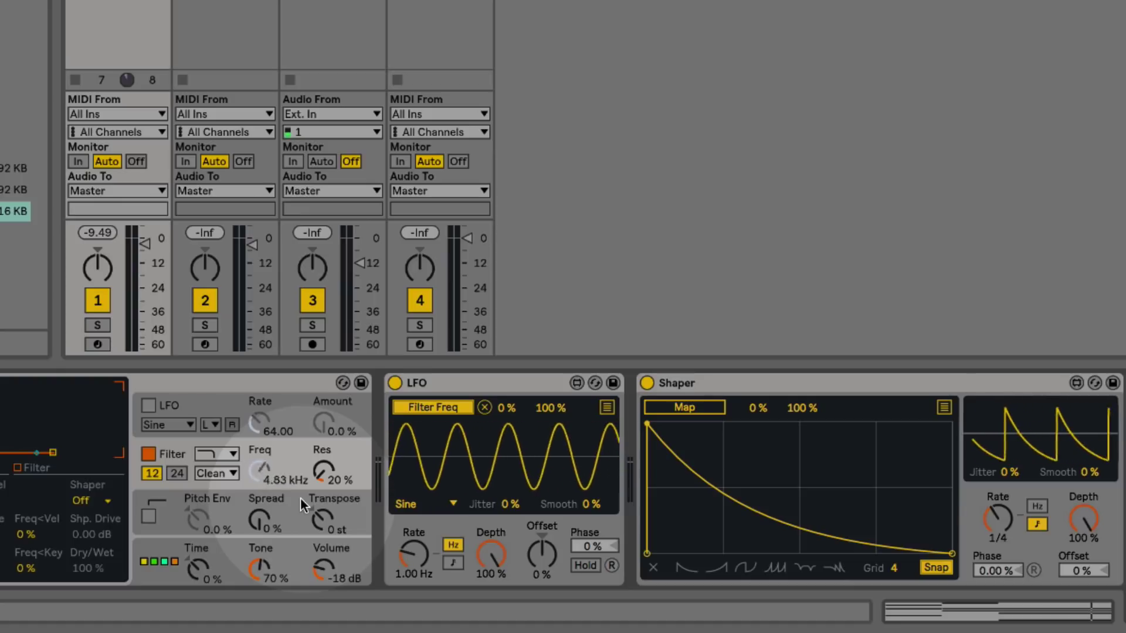
{"action": "key", "text": "space"}
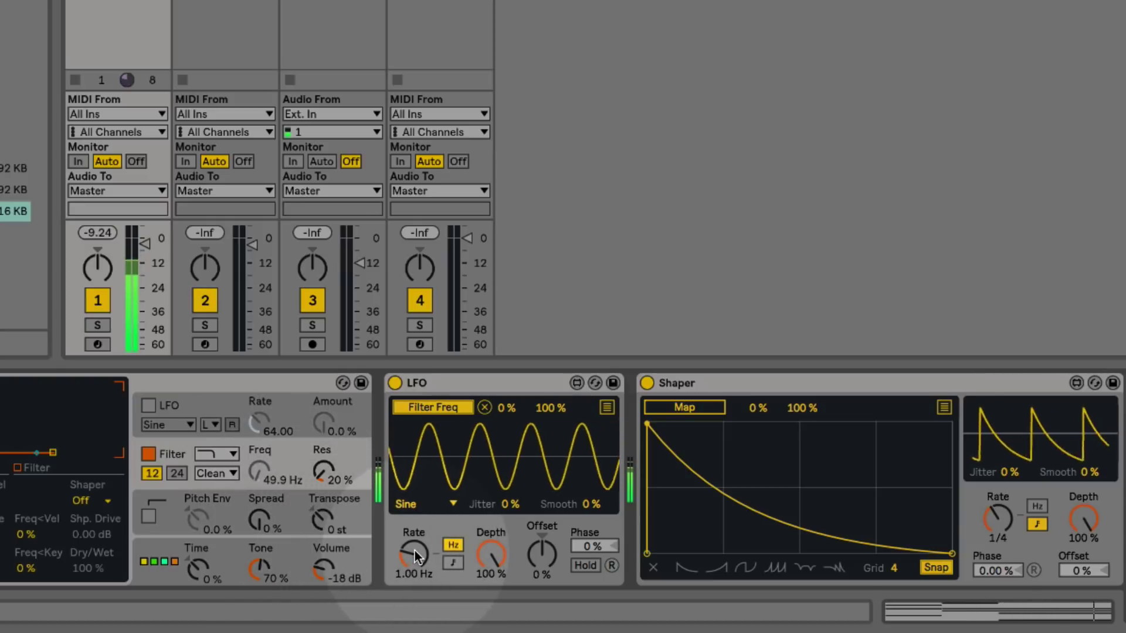
Step: Sync the LFO rate to 1/4 at 100% depth, limiting the Filter Freq range to 15%–80%
{"action": "mouse_move", "coordinate": [413, 554]}
{"action": "left_mouse_down"}
{"action": "mouse_move", "coordinate": [416, 514]}
{"action": "mouse_move", "coordinate": [415, 550]}
{"action": "left_mouse_up"}
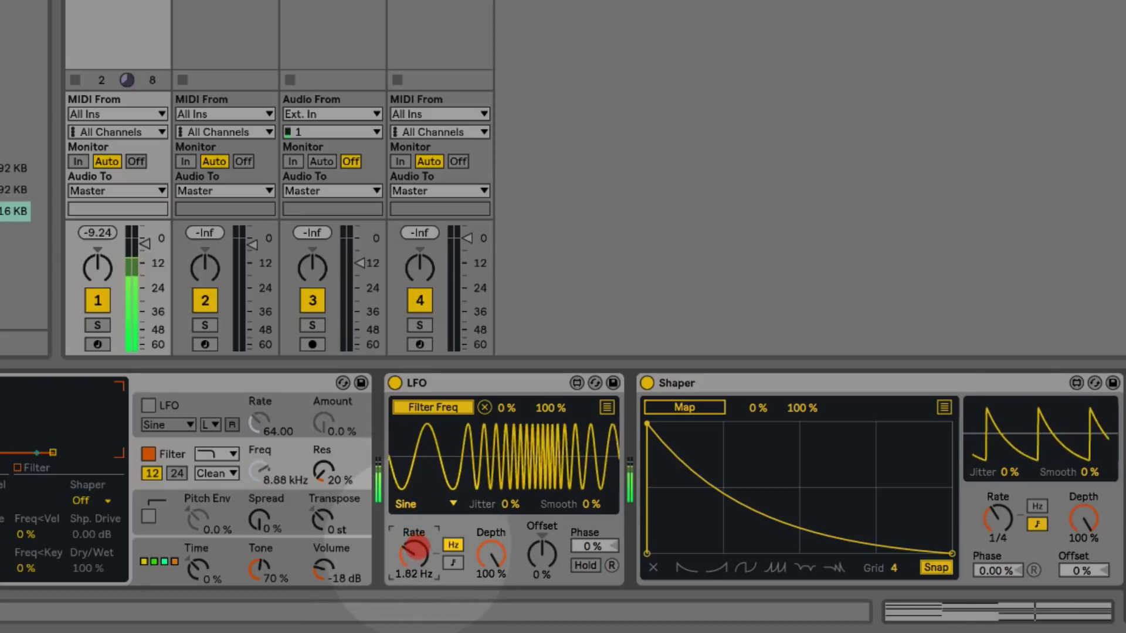
{"action": "left_click", "coordinate": [453, 562]}
{"action": "left_click_drag", "start_coordinate": [417, 555], "coordinate": [414, 585]}
{"action": "left_click_drag", "start_coordinate": [491, 559], "coordinate": [502, 610]}
{"action": "left_click_drag", "start_coordinate": [444, 132], "coordinate": [470, 9]}
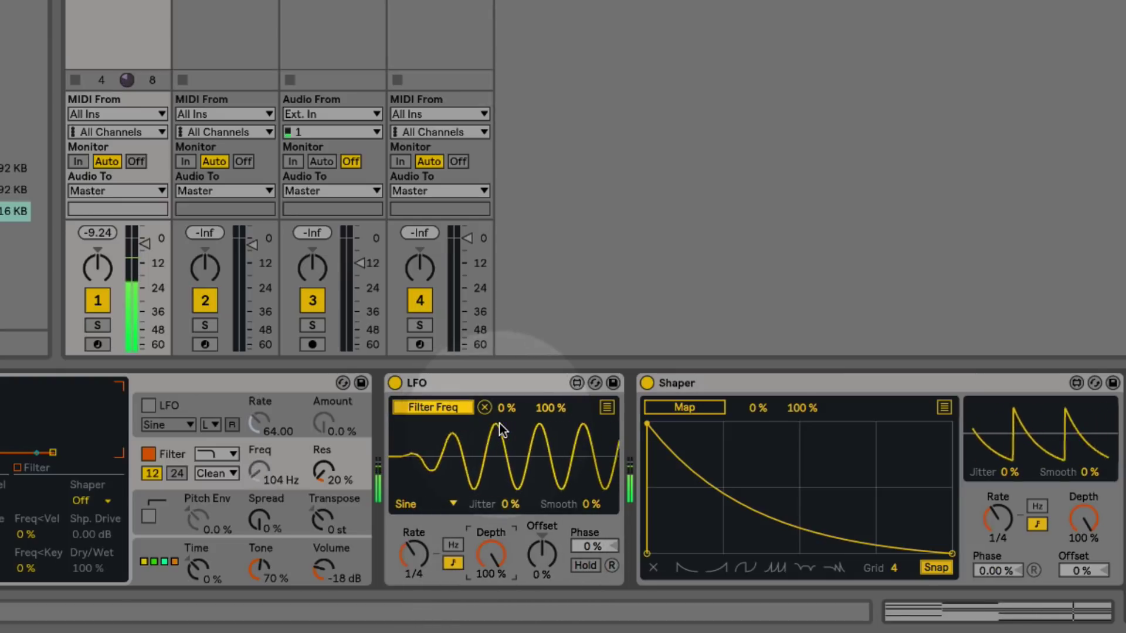
{"action": "left_click_drag", "start_coordinate": [508, 405], "coordinate": [510, 305]}
{"action": "left_click_drag", "start_coordinate": [545, 407], "coordinate": [548, 426]}
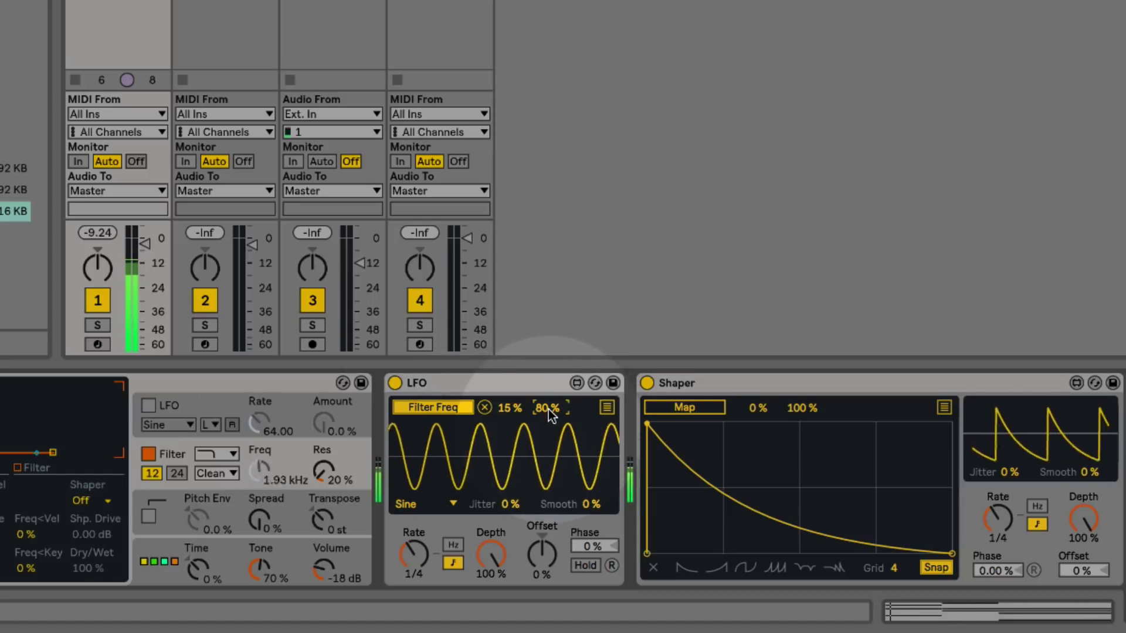
Step: Cycle the LFO waveform through Up, Down, Triangle and Square, ending back on Sine
{"action": "left_click", "coordinate": [451, 504]}
{"action": "left_click", "coordinate": [424, 407]}
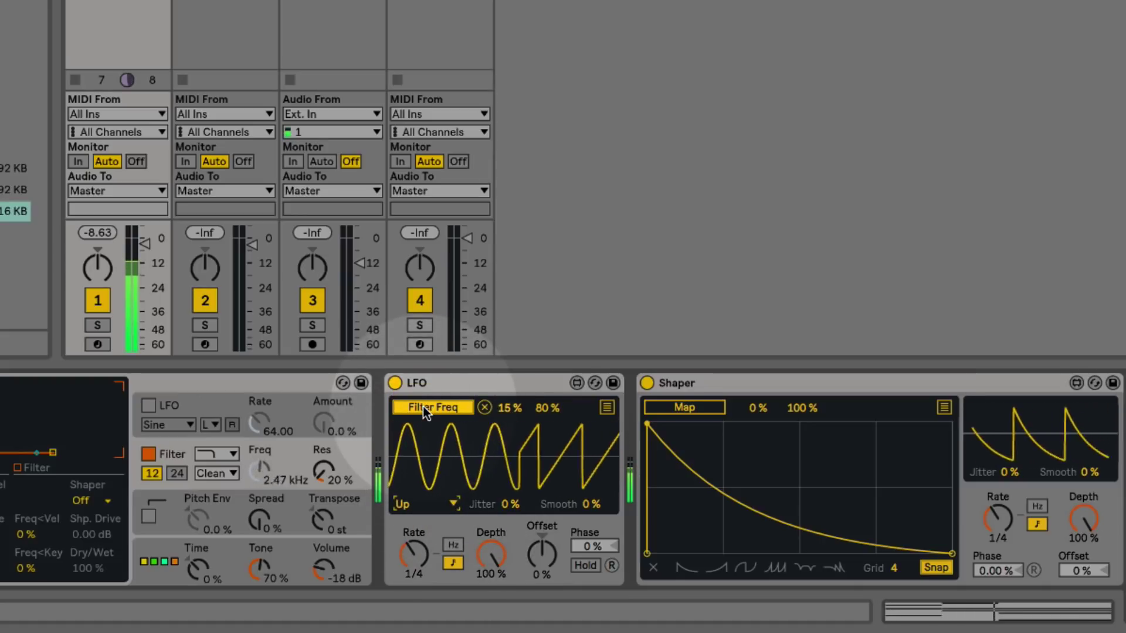
{"action": "left_click", "coordinate": [431, 505]}
{"action": "left_click", "coordinate": [427, 428]}
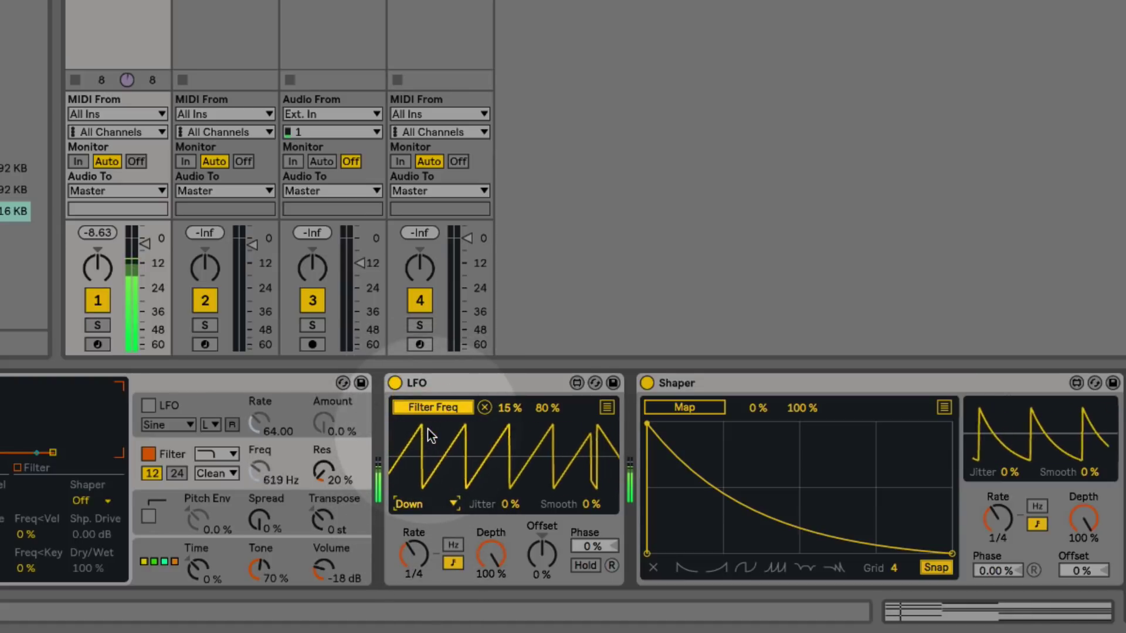
{"action": "left_click", "coordinate": [439, 503]}
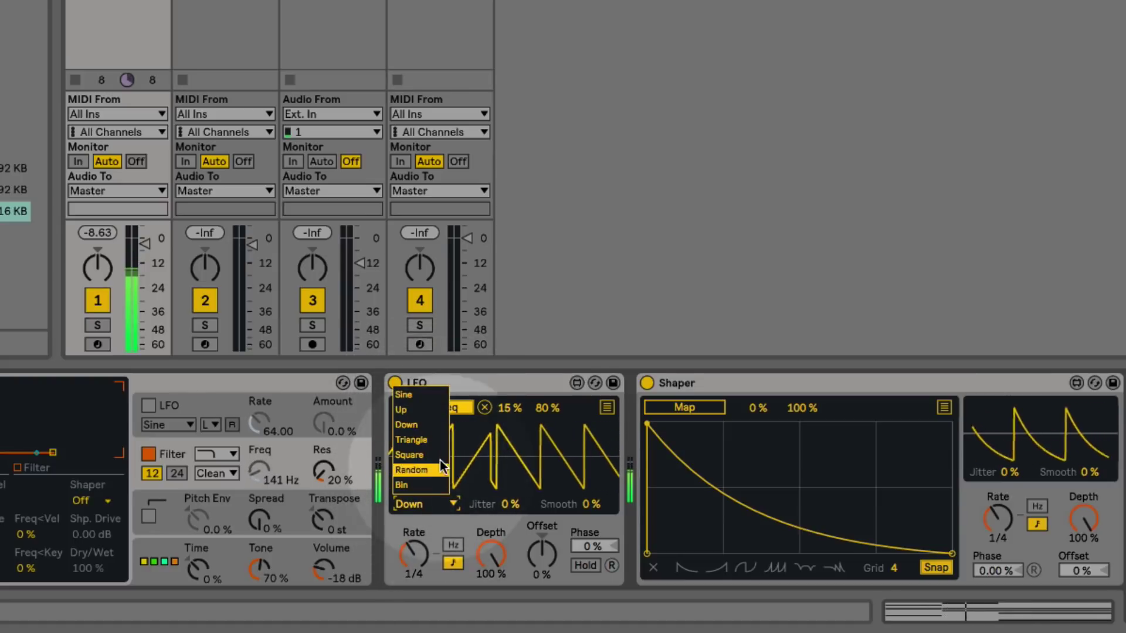
{"action": "left_click", "coordinate": [441, 439]}
{"action": "left_click", "coordinate": [442, 503]}
{"action": "left_click", "coordinate": [435, 448]}
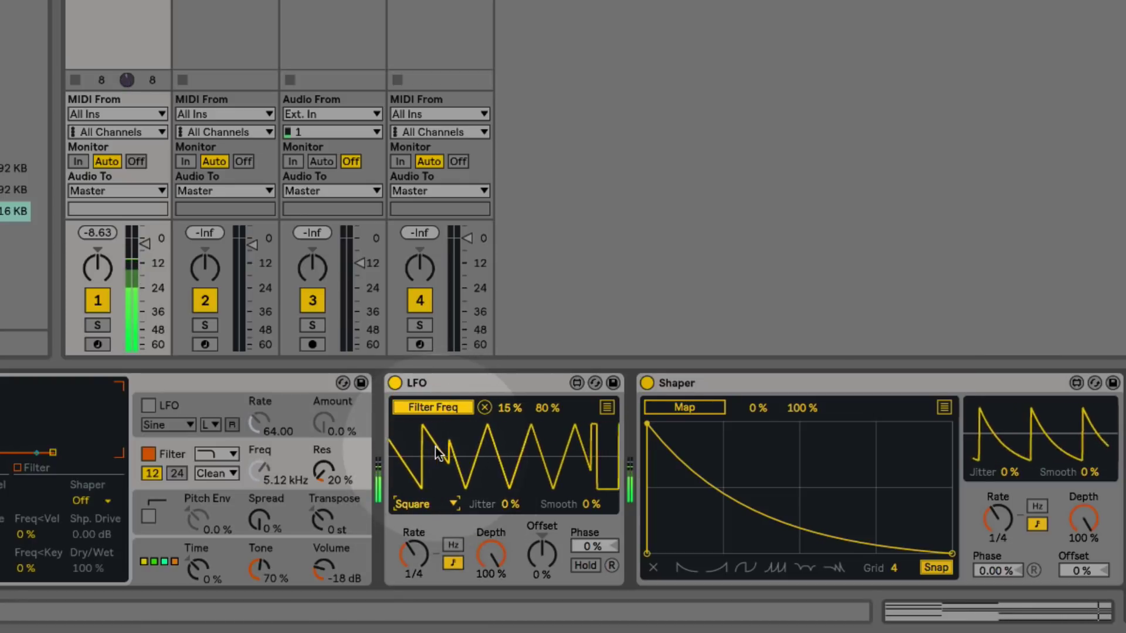
{"action": "left_click", "coordinate": [441, 502]}
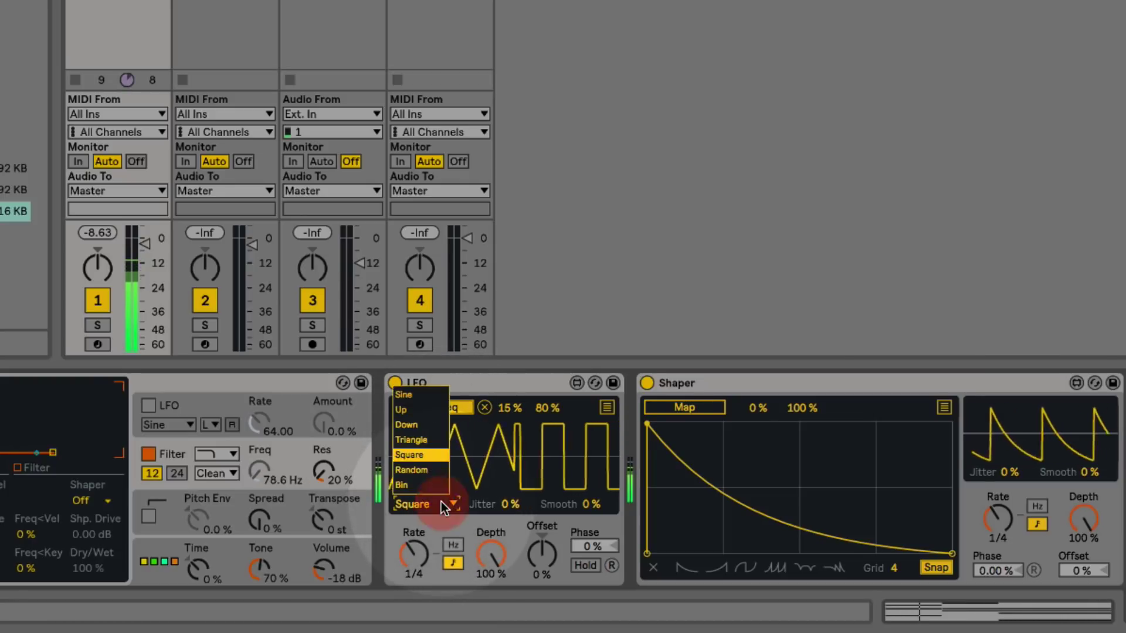
{"action": "left_click", "coordinate": [432, 396]}
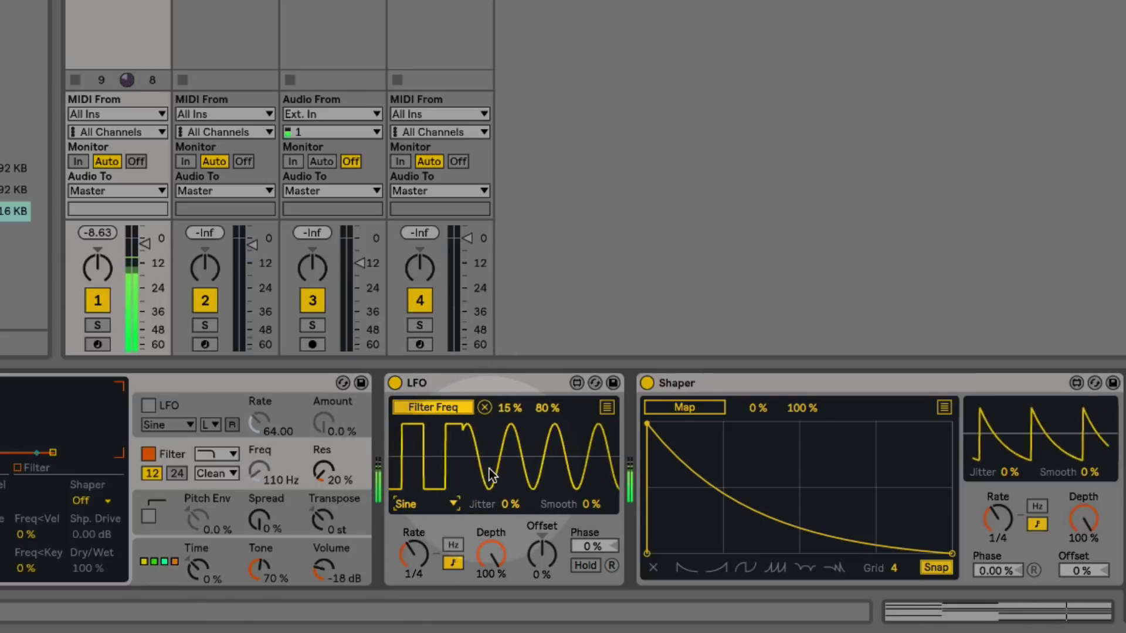
{"action": "left_click", "coordinate": [484, 407]}
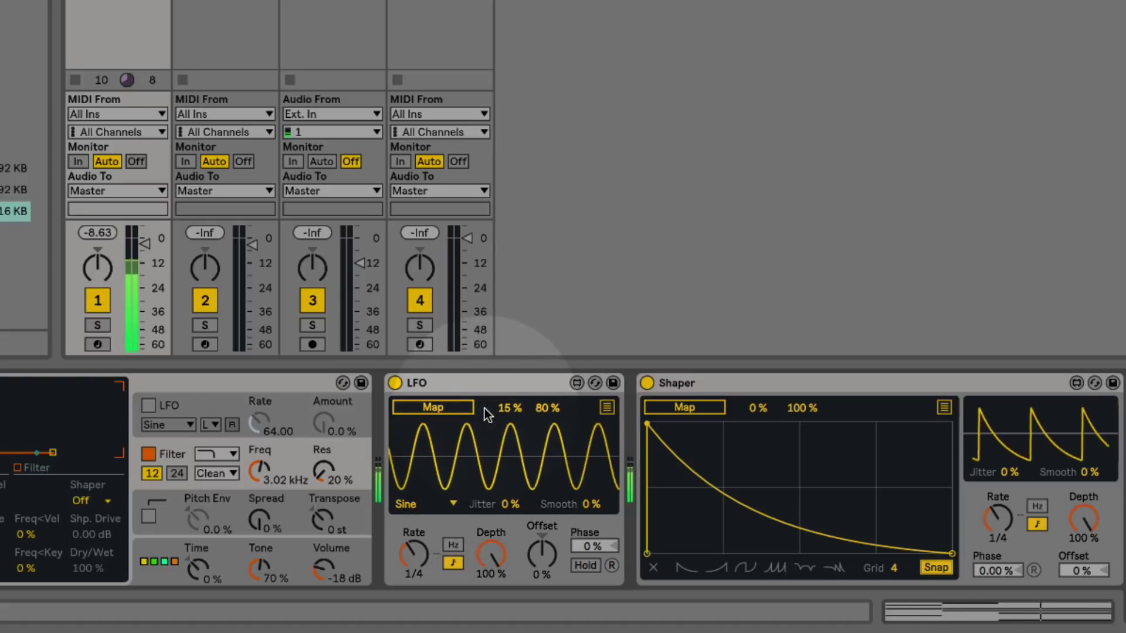
{"action": "left_click_drag", "start_coordinate": [261, 468], "coordinate": [260, 492]}
{"action": "key", "text": "space"}
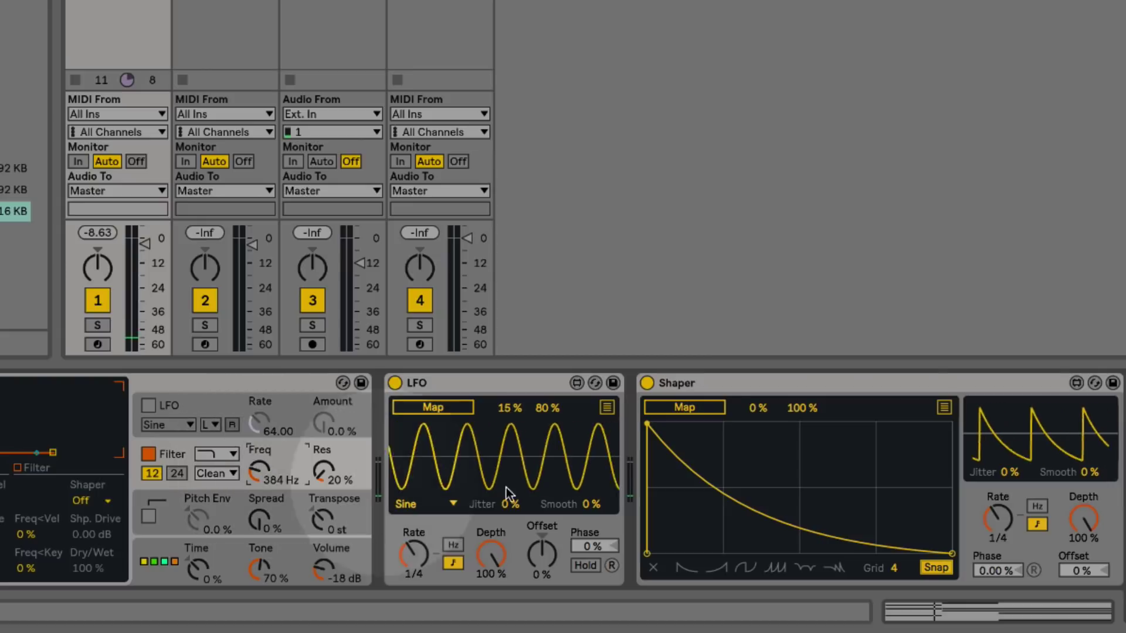
{"action": "left_click", "coordinate": [887, 378]}
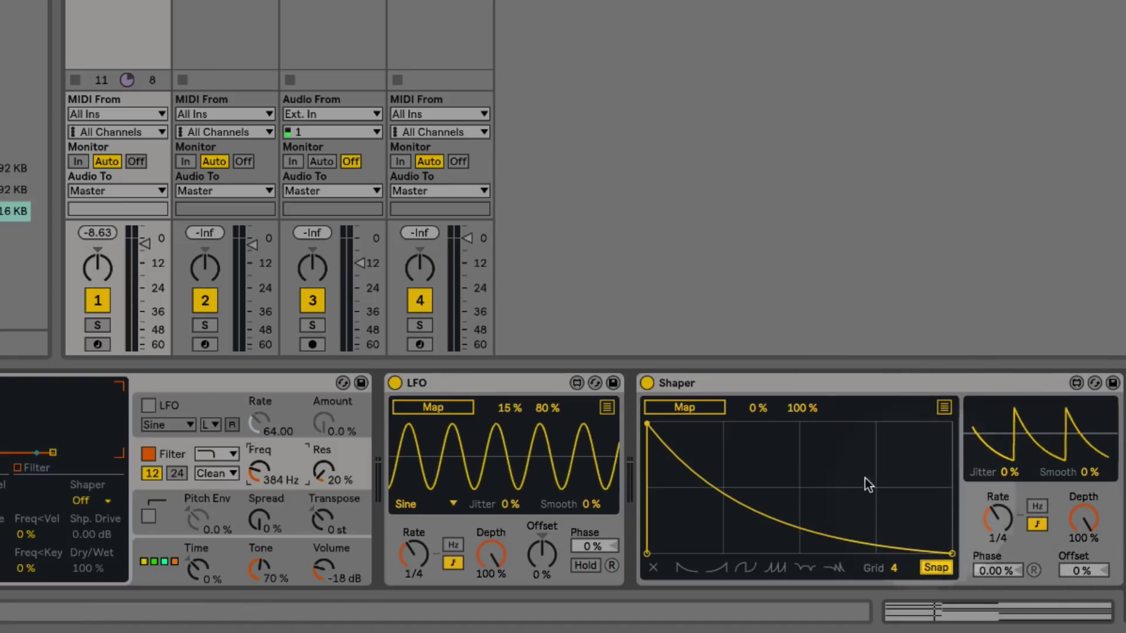
{"action": "left_click", "coordinate": [822, 482]}
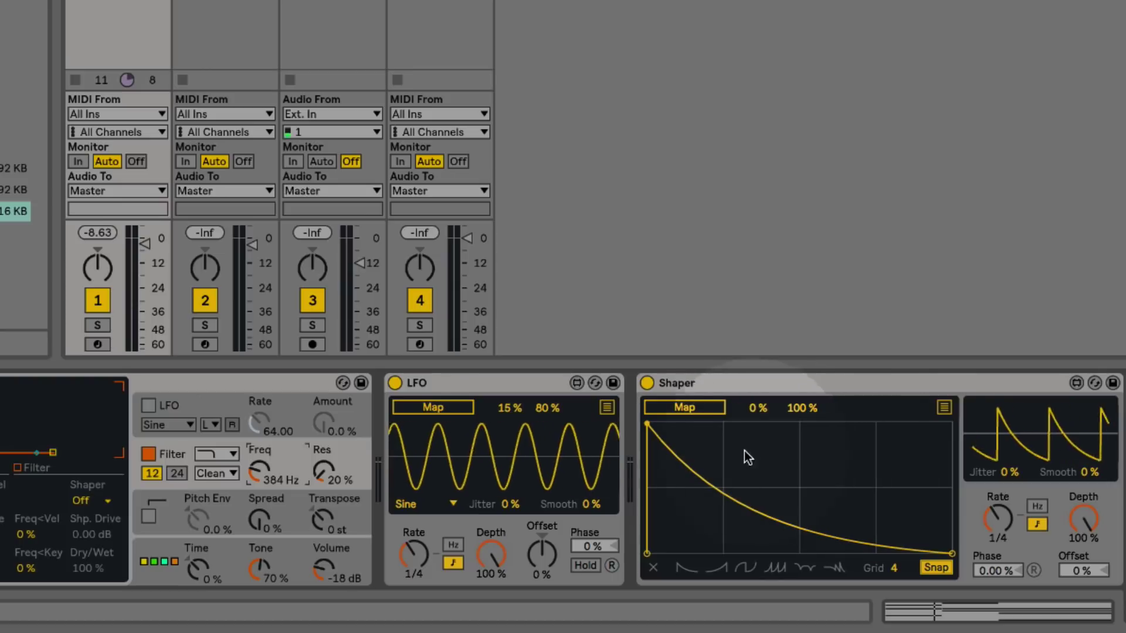
Step: Map the Shaper to Operator's Filter Freq and start playback
{"action": "left_click", "coordinate": [691, 407]}
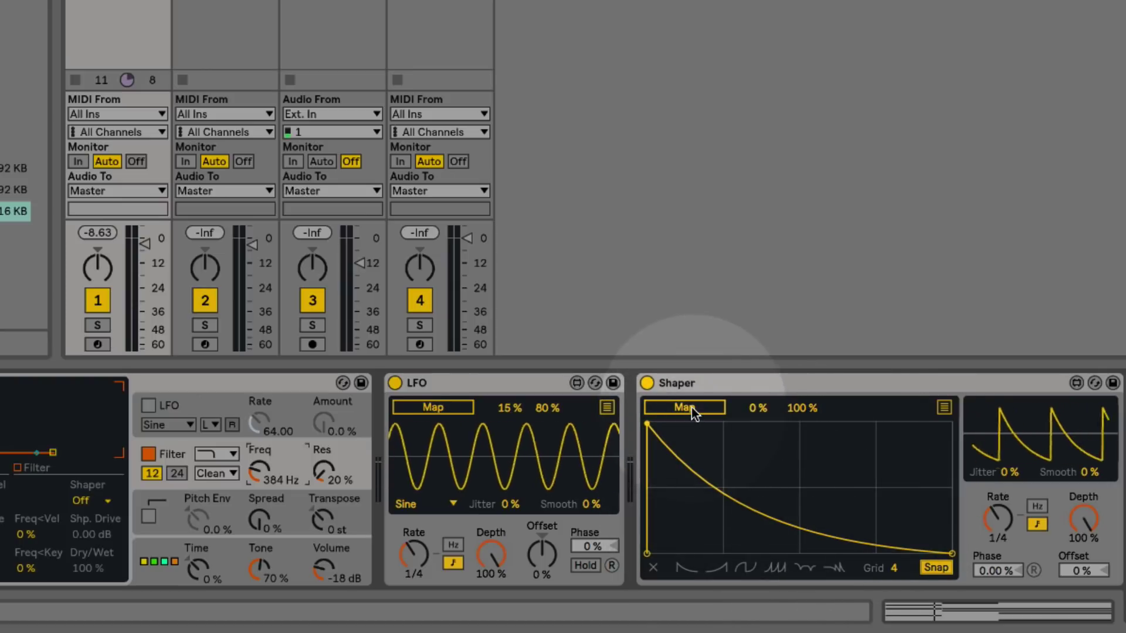
{"action": "left_click", "coordinate": [261, 471]}
{"action": "key", "text": "space"}
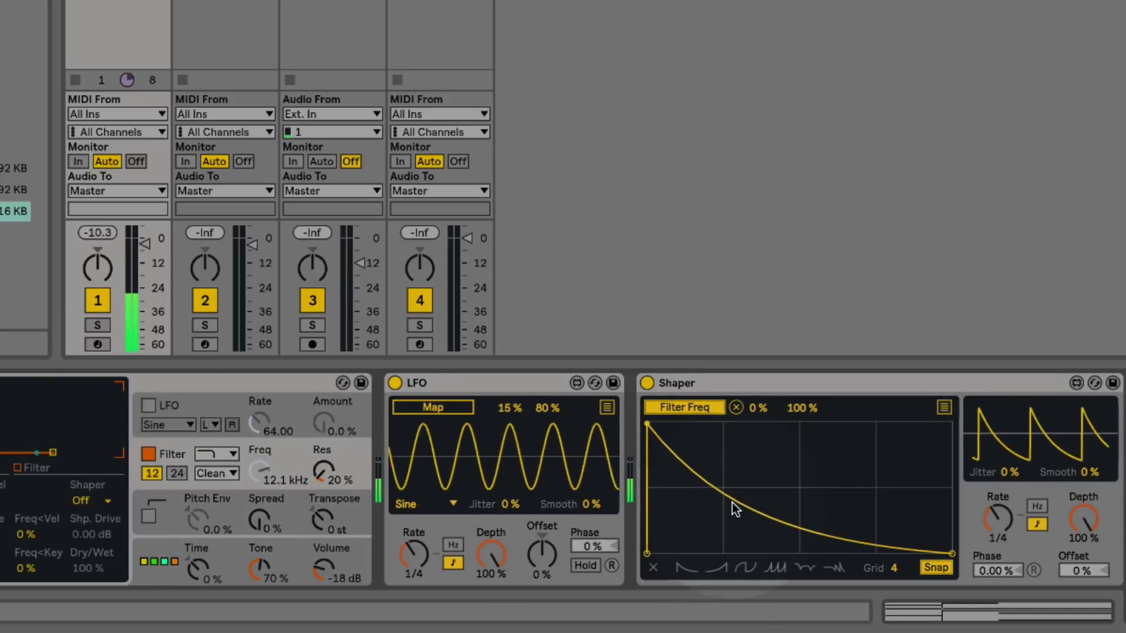
Step: Try the ramp curve presets, then clear the curve and draw three rising ramps
{"action": "left_click", "coordinate": [720, 568]}
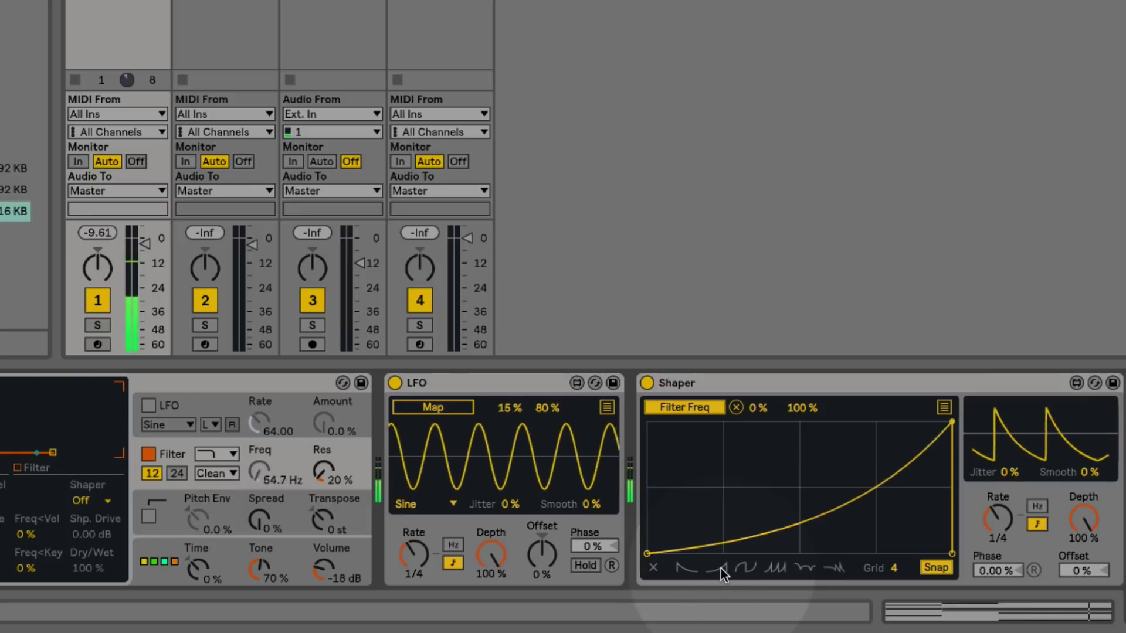
{"action": "left_click", "coordinate": [776, 569]}
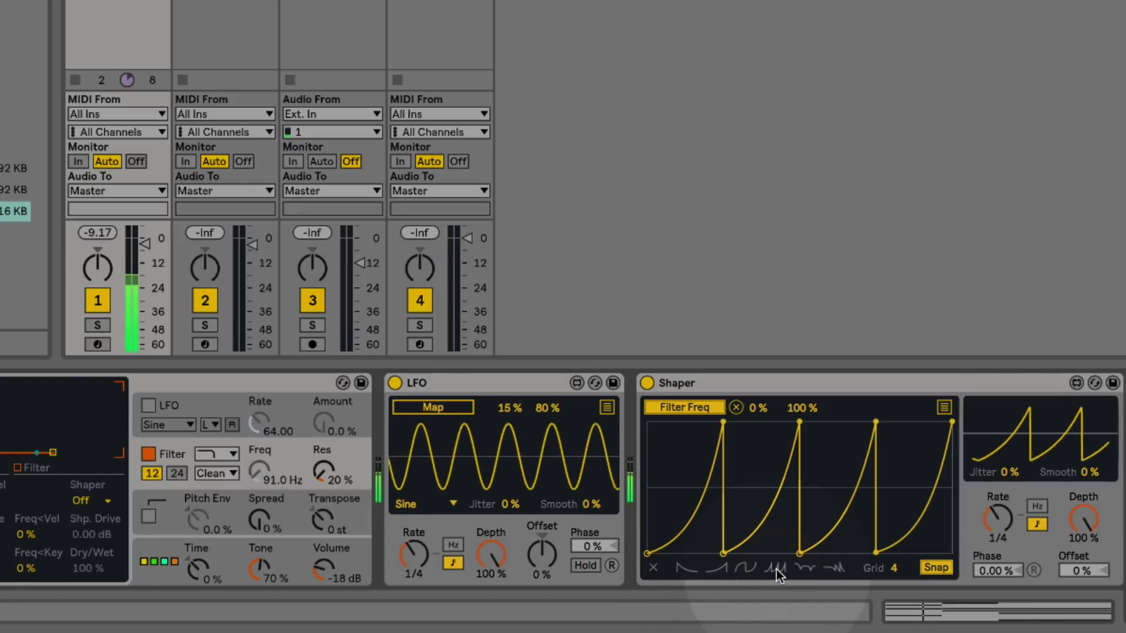
{"action": "left_click", "coordinate": [654, 567]}
{"action": "left_click", "coordinate": [663, 544]}
{"action": "left_click_drag", "start_coordinate": [662, 544], "coordinate": [723, 471]}
{"action": "left_click", "coordinate": [723, 551]}
{"action": "left_click_drag", "start_coordinate": [722, 558], "coordinate": [808, 454]}
{"action": "left_click_drag", "start_coordinate": [800, 531], "coordinate": [799, 553]}
{"action": "left_click", "coordinate": [875, 551]}
{"action": "left_click_drag", "start_coordinate": [906, 517], "coordinate": [950, 432]}
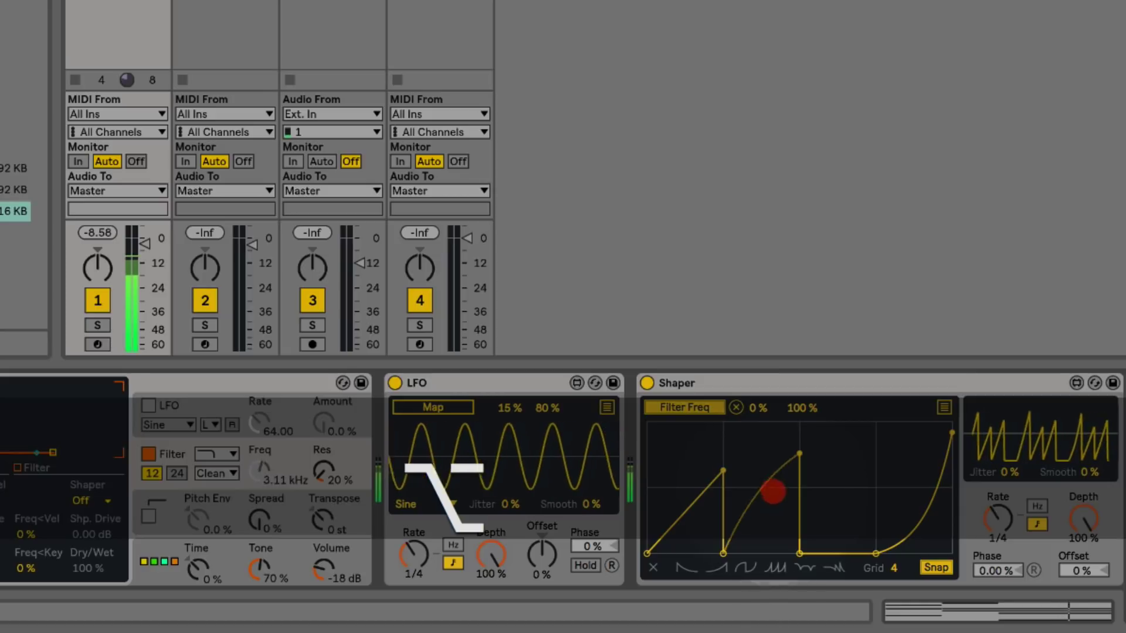
Step: Bend the Shaper's ramps into curves and set its rate to 1/2
{"action": "left_click", "coordinate": [694, 511]}
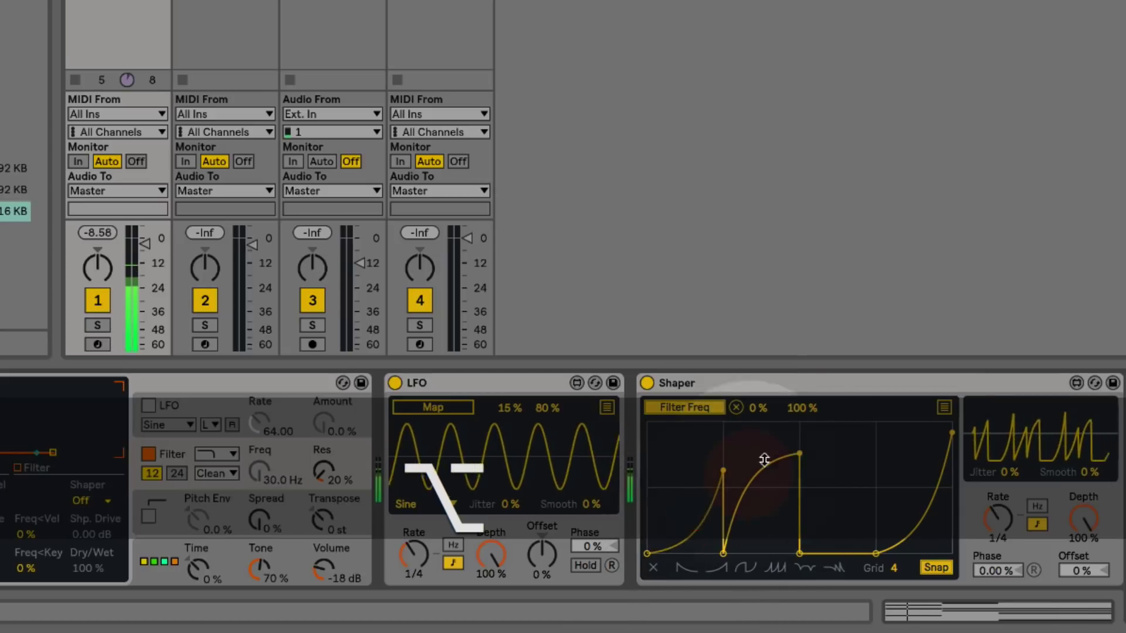
{"action": "left_click_drag", "start_coordinate": [799, 453], "coordinate": [761, 490]}
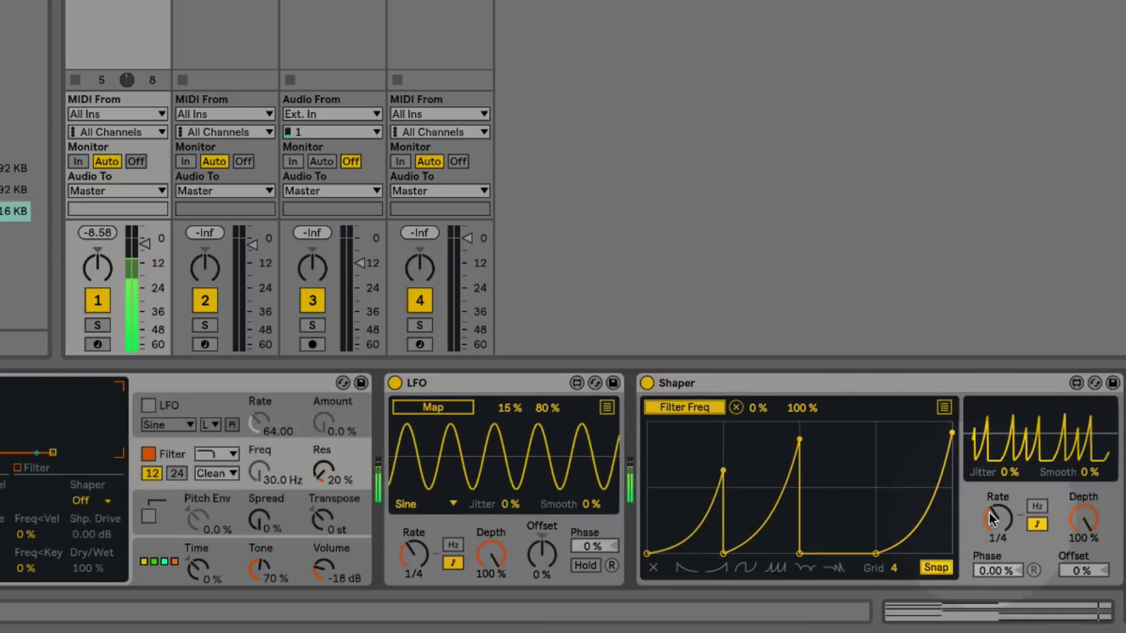
{"action": "left_click_drag", "start_coordinate": [1002, 515], "coordinate": [998, 505]}
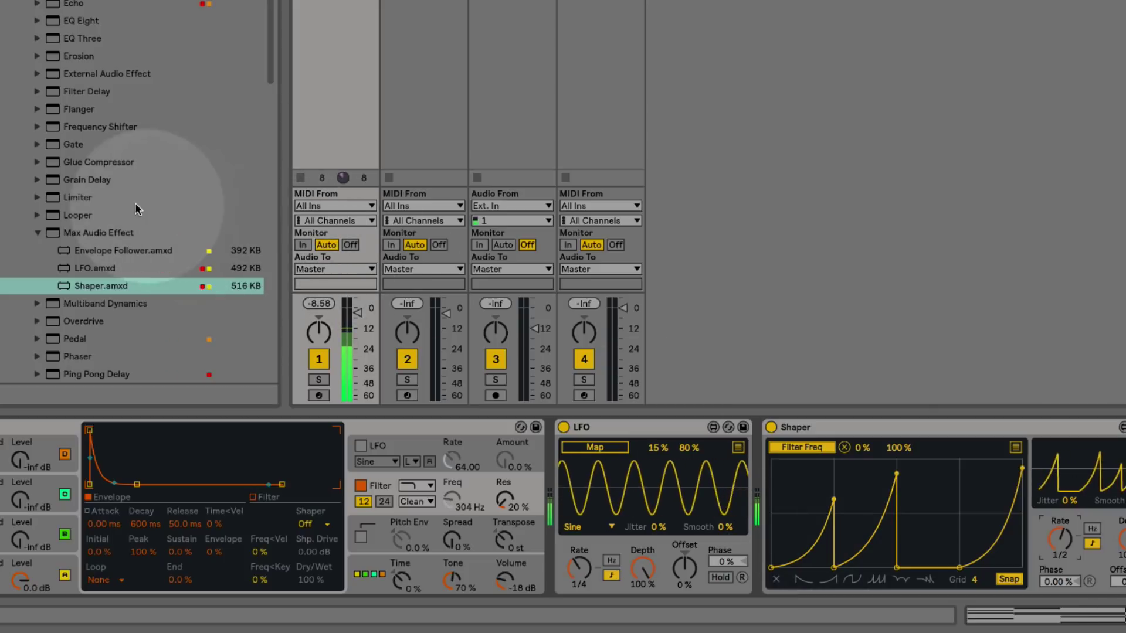
Step: Add Grain Delay to the chords chain with a 50 ms delay and 5 Hz frequency
{"action": "left_click", "coordinate": [95, 183]}
{"action": "left_click_drag", "start_coordinate": [111, 195], "coordinate": [550, 459]}
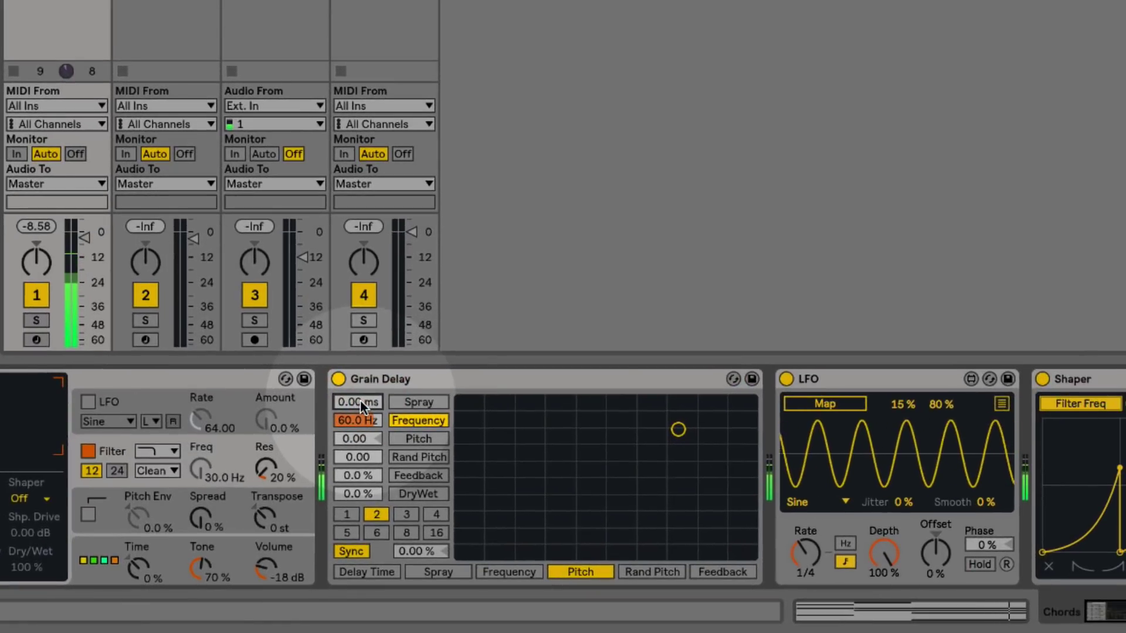
{"action": "type", "text": "50"}
{"action": "key", "text": "Return"}
{"action": "type", "text": "5"}
{"action": "key", "text": "Return"}
Step: Set Grain Delay pitch to 12, turn delay sync off, and raise dry/wet
{"action": "left_click", "coordinate": [367, 439]}
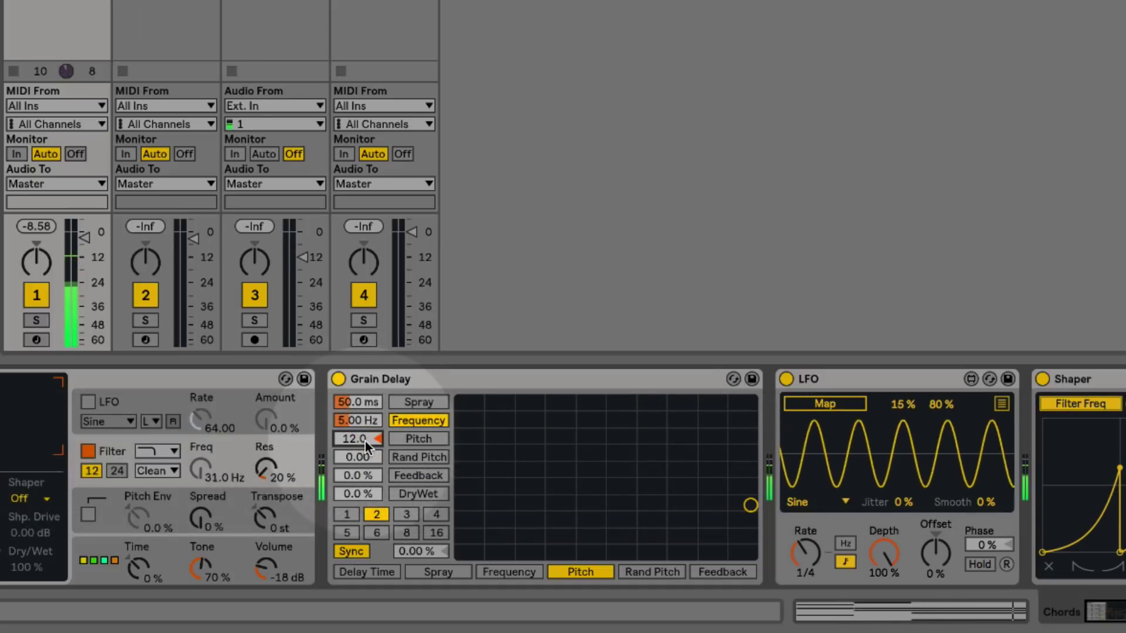
{"action": "left_click", "coordinate": [351, 551]}
{"action": "left_click", "coordinate": [420, 552]}
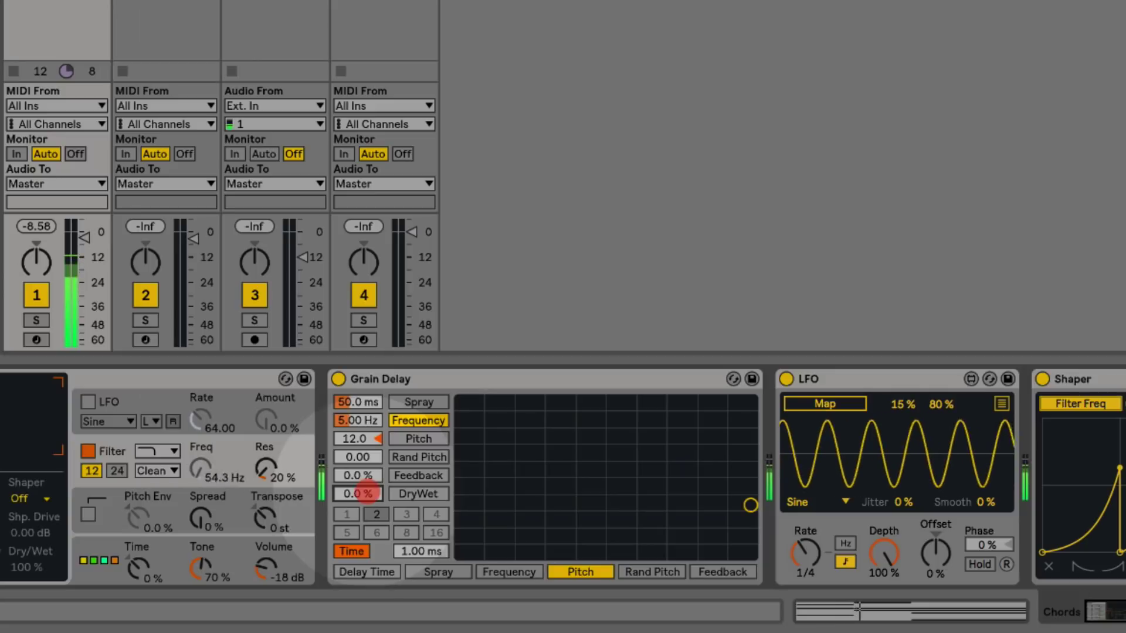
{"action": "left_click_drag", "start_coordinate": [367, 490], "coordinate": [367, 478]}
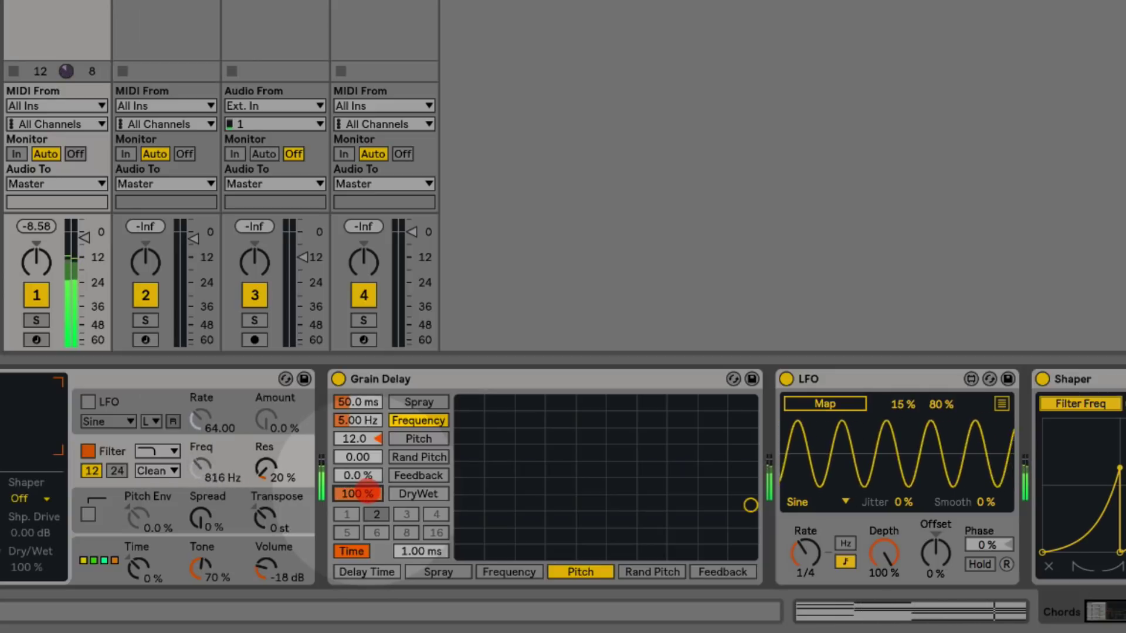
Step: Map the LFO to Grain Delay's DryWet and assign DryWet to the X-Y pad's vertical axis
{"action": "left_click", "coordinate": [790, 409]}
{"action": "left_click", "coordinate": [357, 493]}
{"action": "left_click", "coordinate": [407, 491]}
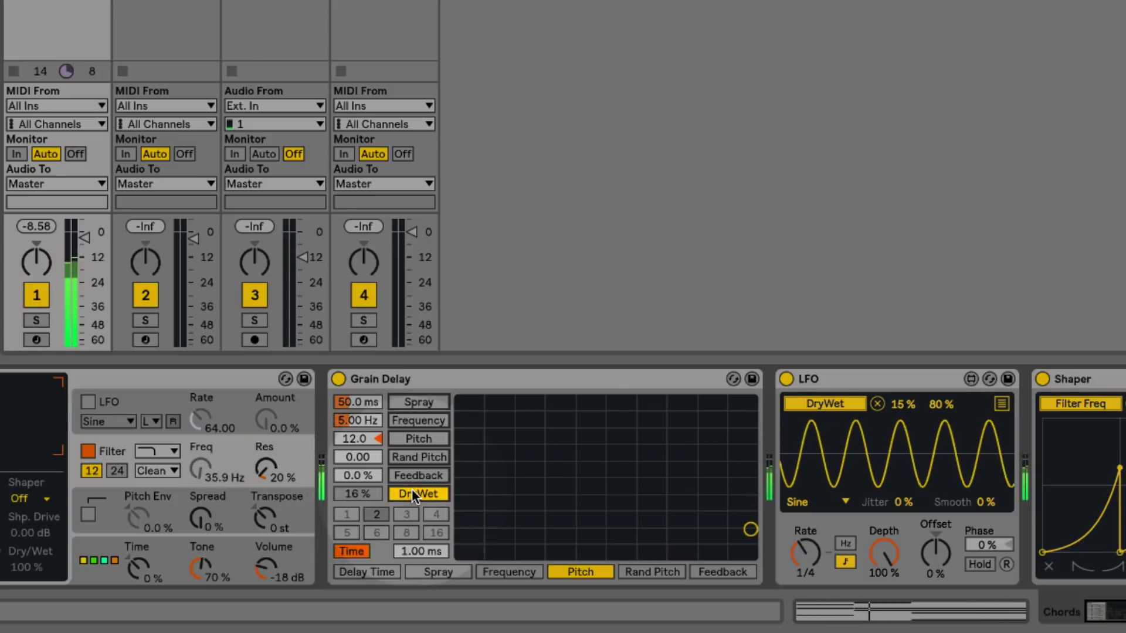
{"action": "left_click", "coordinate": [868, 430]}
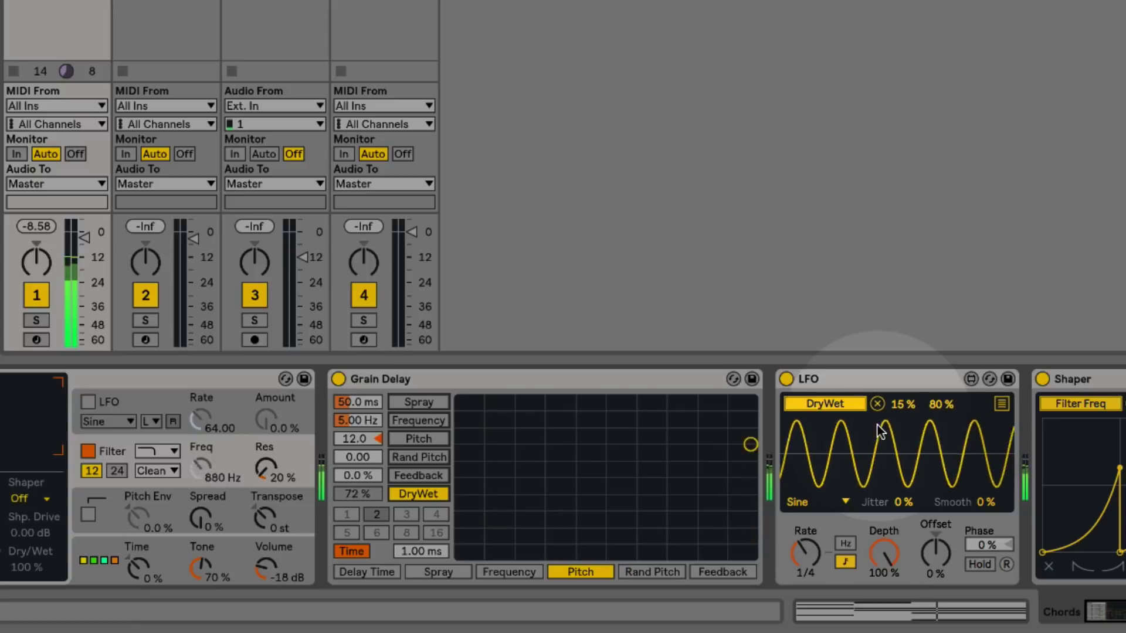
{"action": "left_click", "coordinate": [456, 70]}
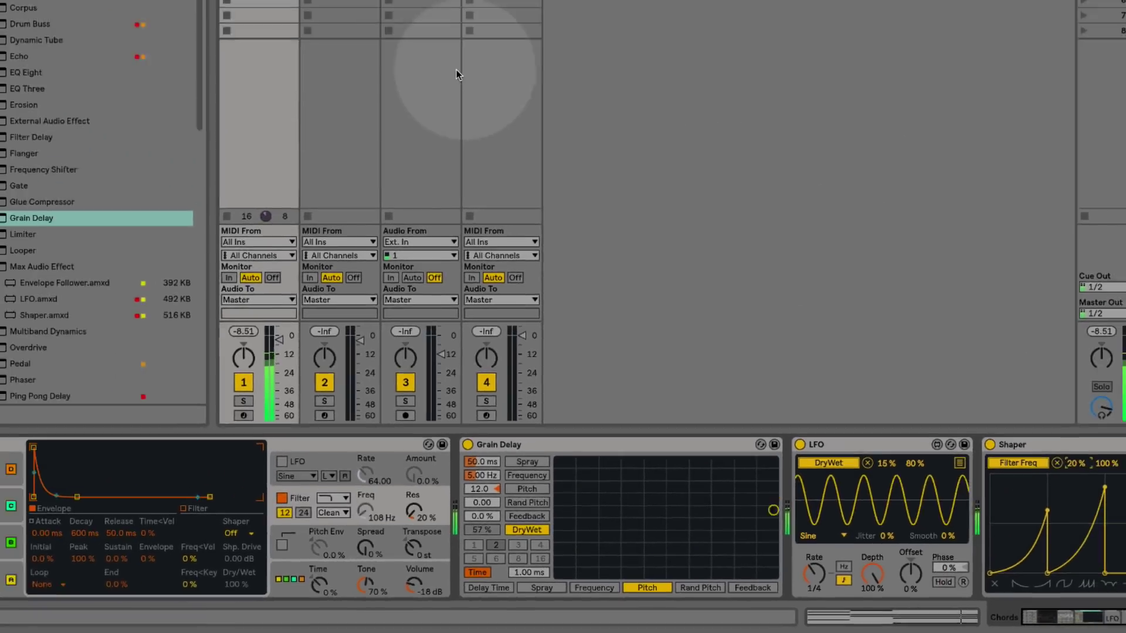
Step: Launch the Bass clip, stop playback, and scroll the Chords device chain to the Shaper
{"action": "left_click", "coordinate": [404, 48]}
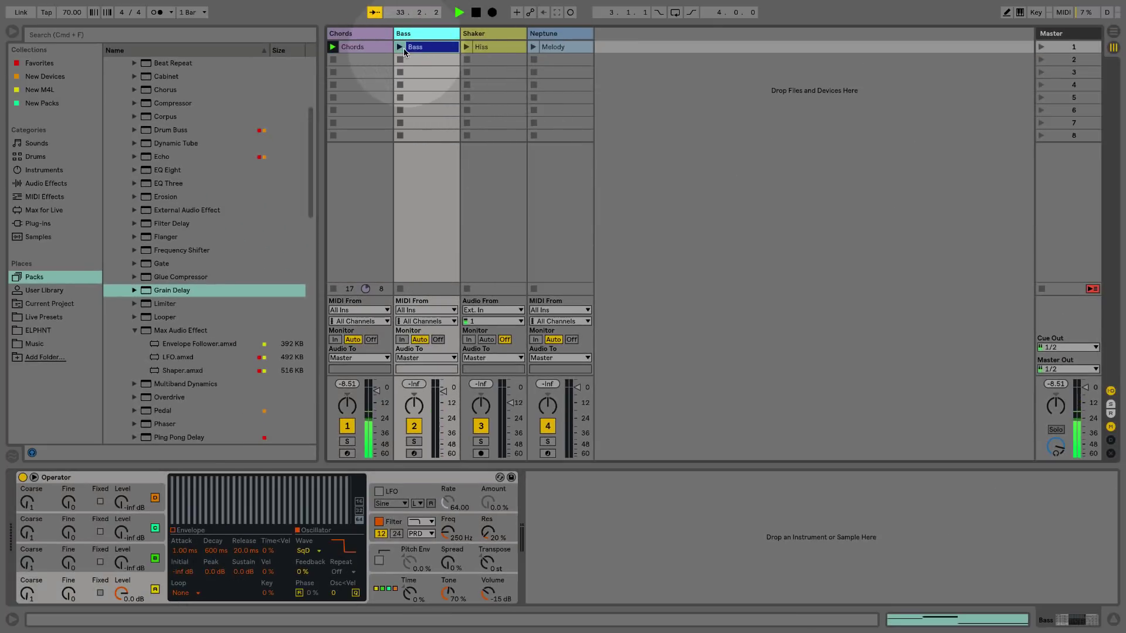
{"action": "key", "text": "space"}
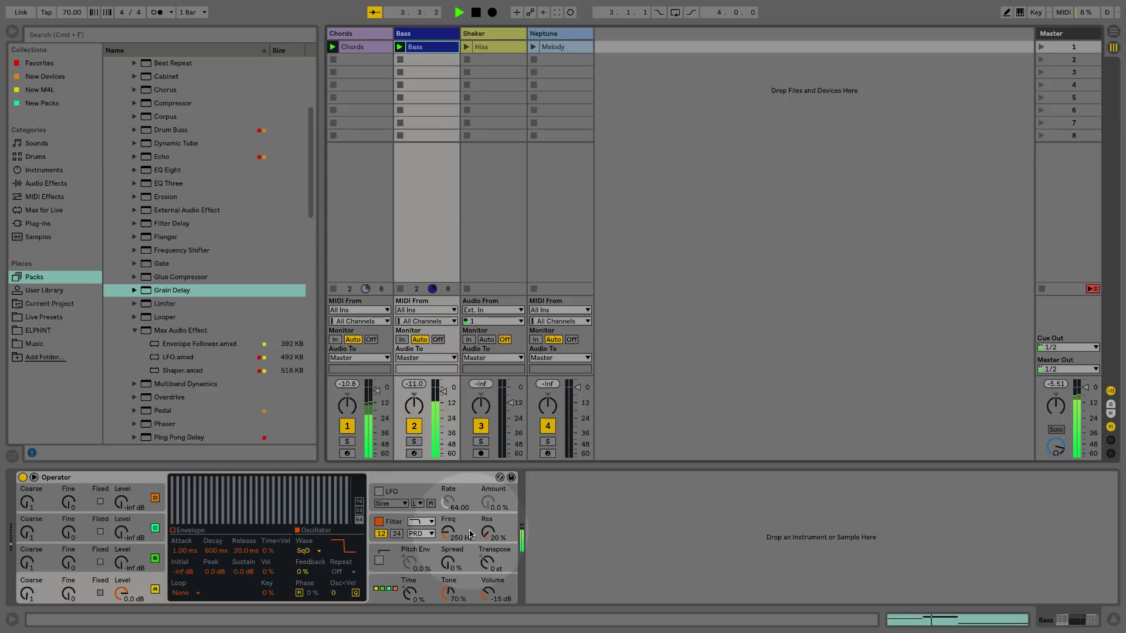
{"action": "left_click", "coordinate": [370, 33]}
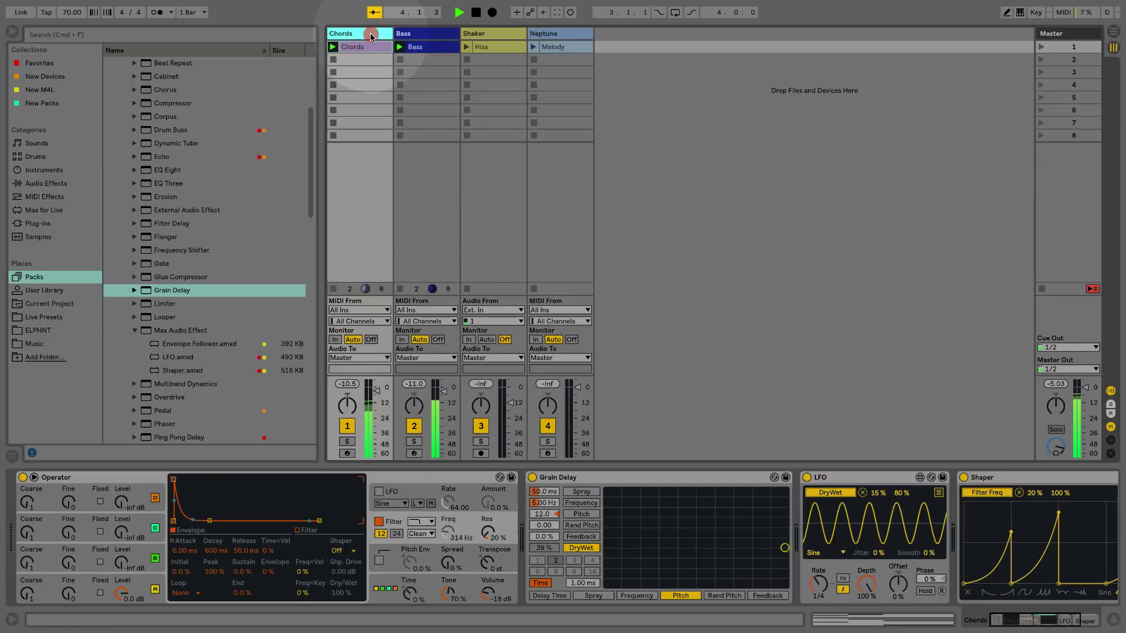
{"action": "scroll", "coordinate": [623, 504], "scroll_direction": "right", "scroll_amount": 5}
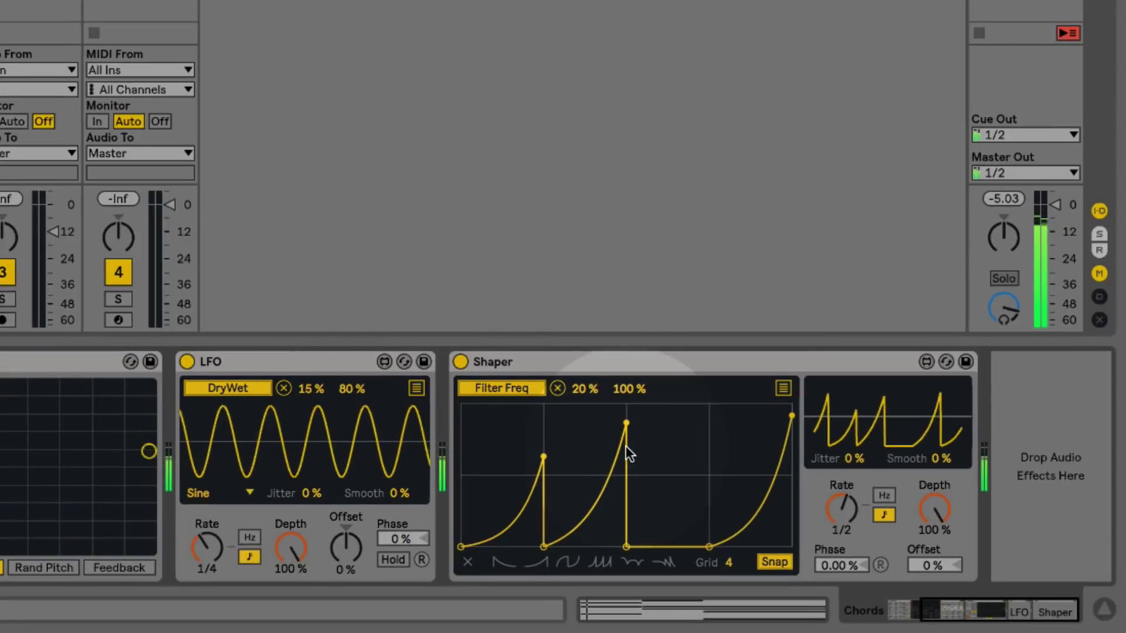
{"action": "left_click", "coordinate": [731, 379]}
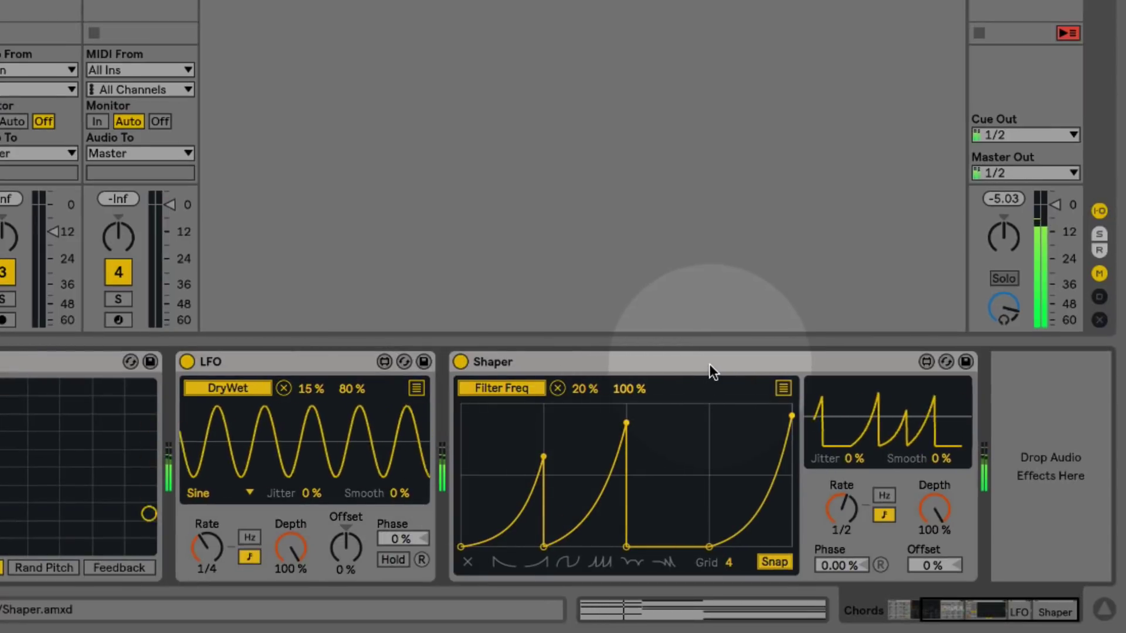
Step: Add a second Shaper mapping to the Bass Operator's Filter Freq with maximum 80%
{"action": "left_click", "coordinate": [783, 389]}
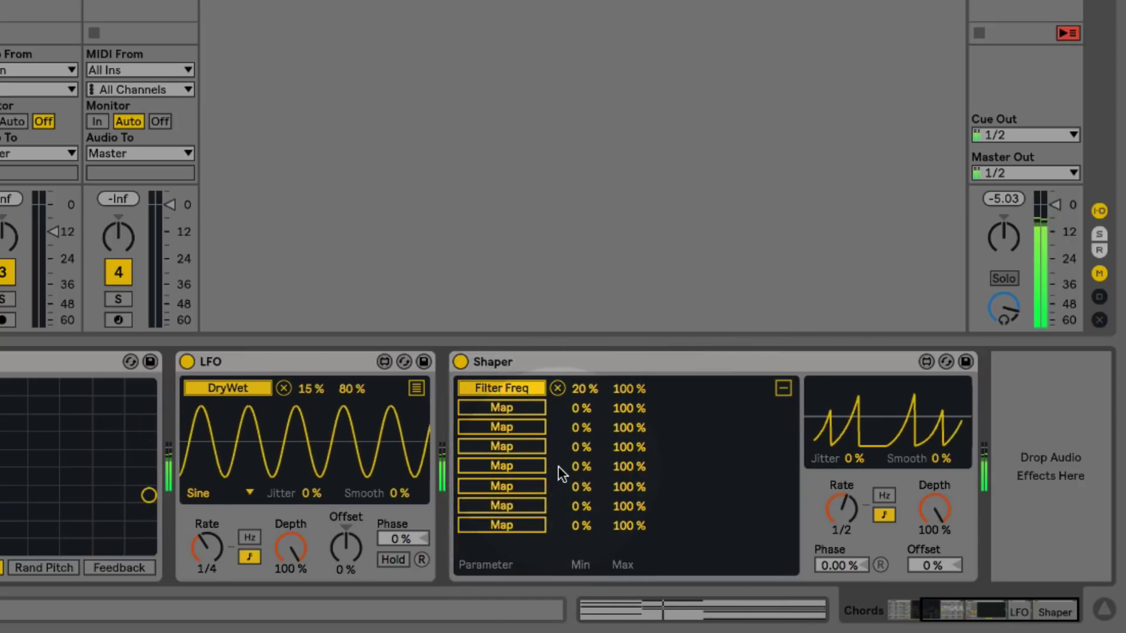
{"action": "left_click", "coordinate": [517, 407]}
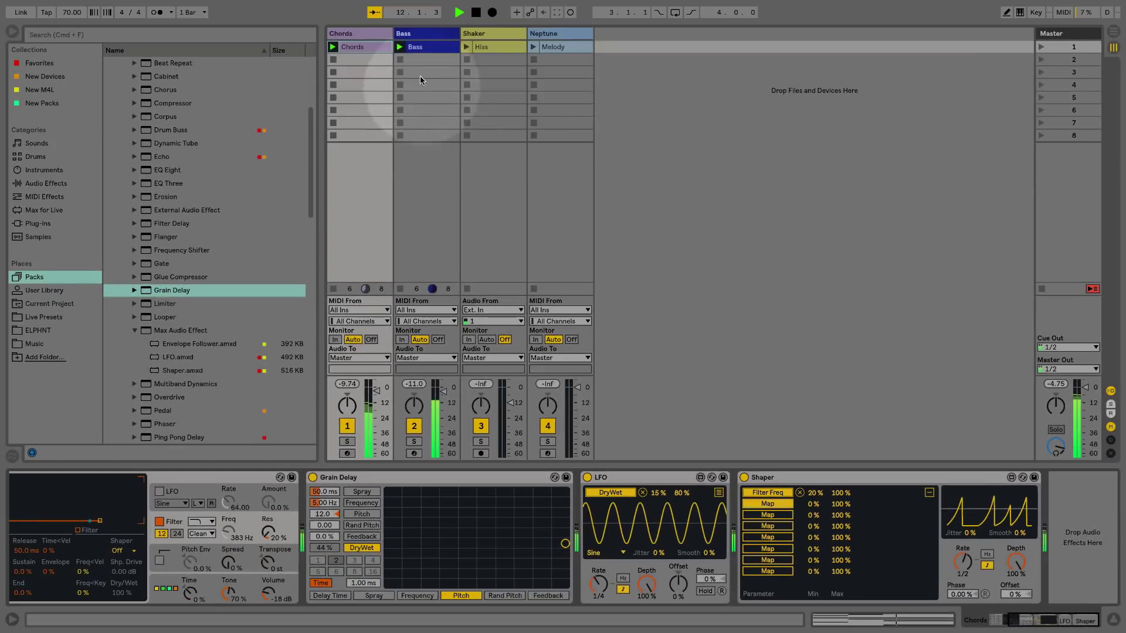
{"action": "left_click", "coordinate": [420, 176]}
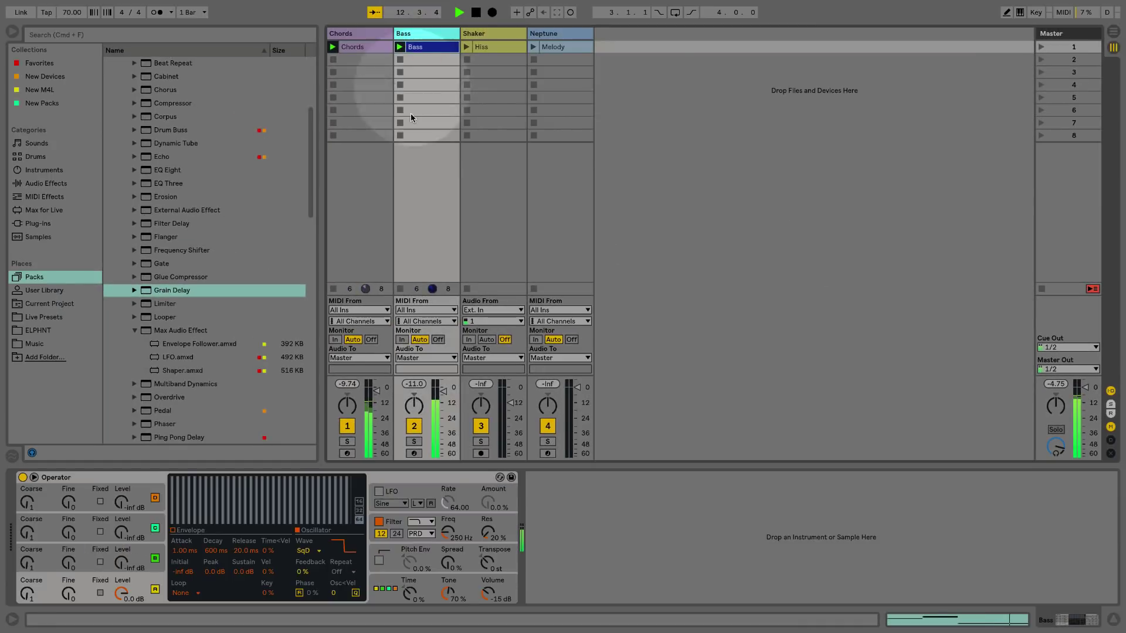
{"action": "left_click_drag", "start_coordinate": [448, 531], "coordinate": [451, 536]}
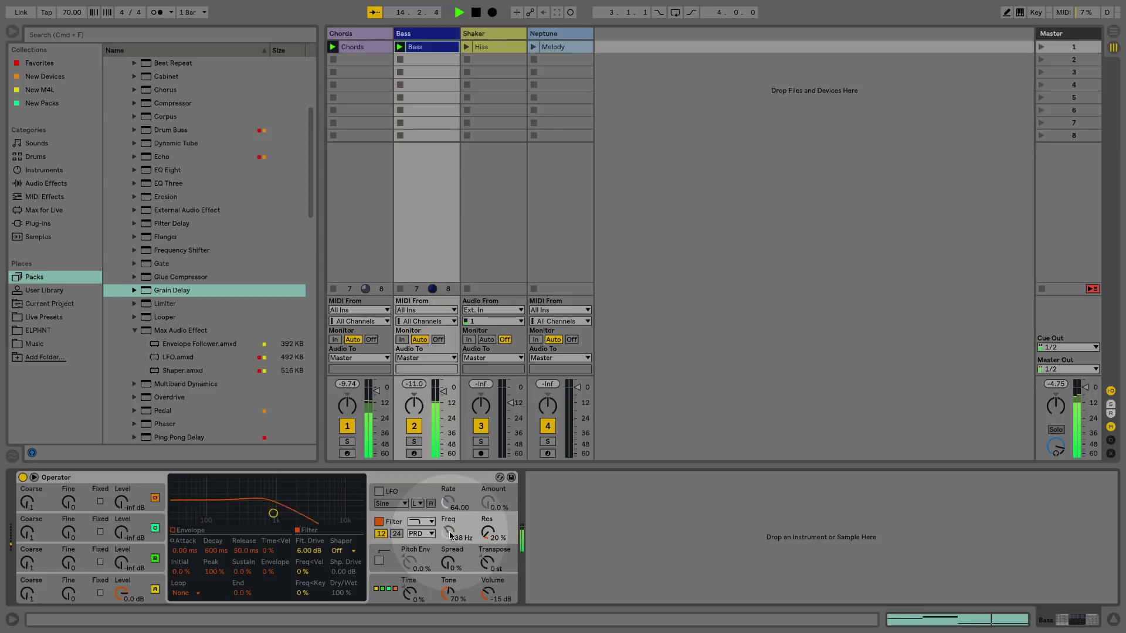
{"action": "left_click", "coordinate": [364, 34]}
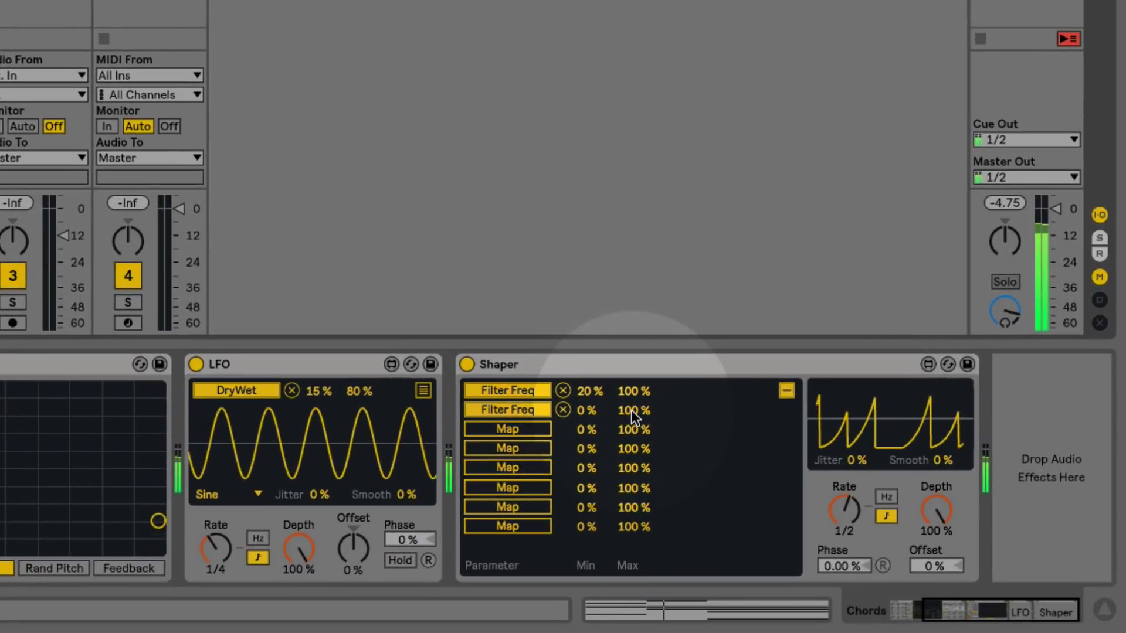
{"action": "left_click_drag", "start_coordinate": [840, 504], "coordinate": [838, 511]}
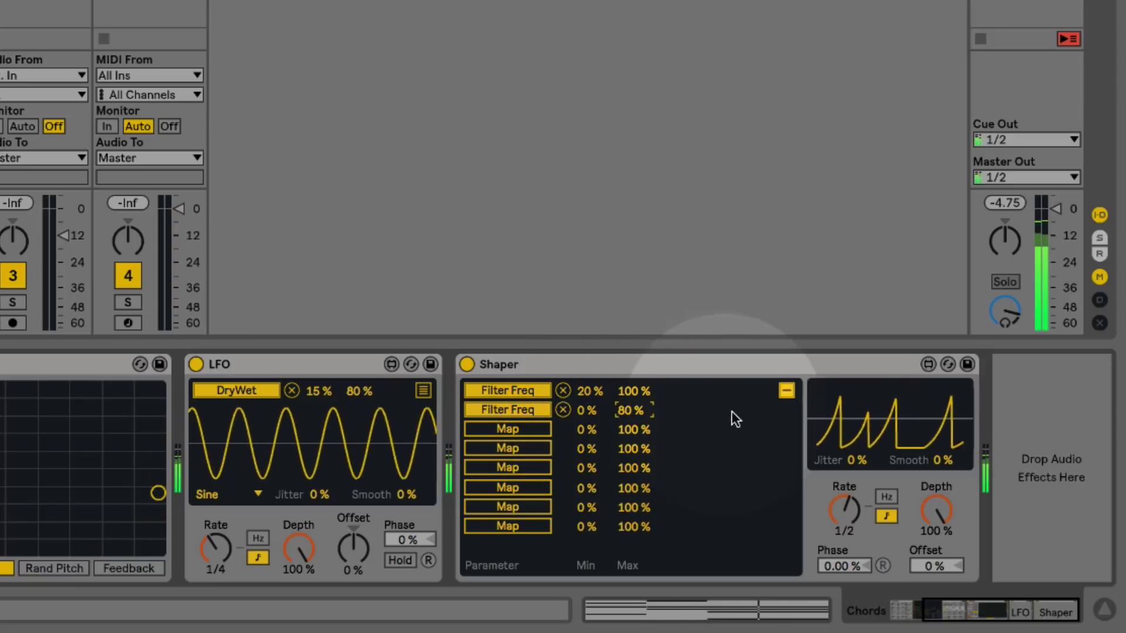
Step: Start the Chords Shaper envelope at full height, curve its first segment, and set Grid to 8
{"action": "left_click", "coordinate": [786, 390]}
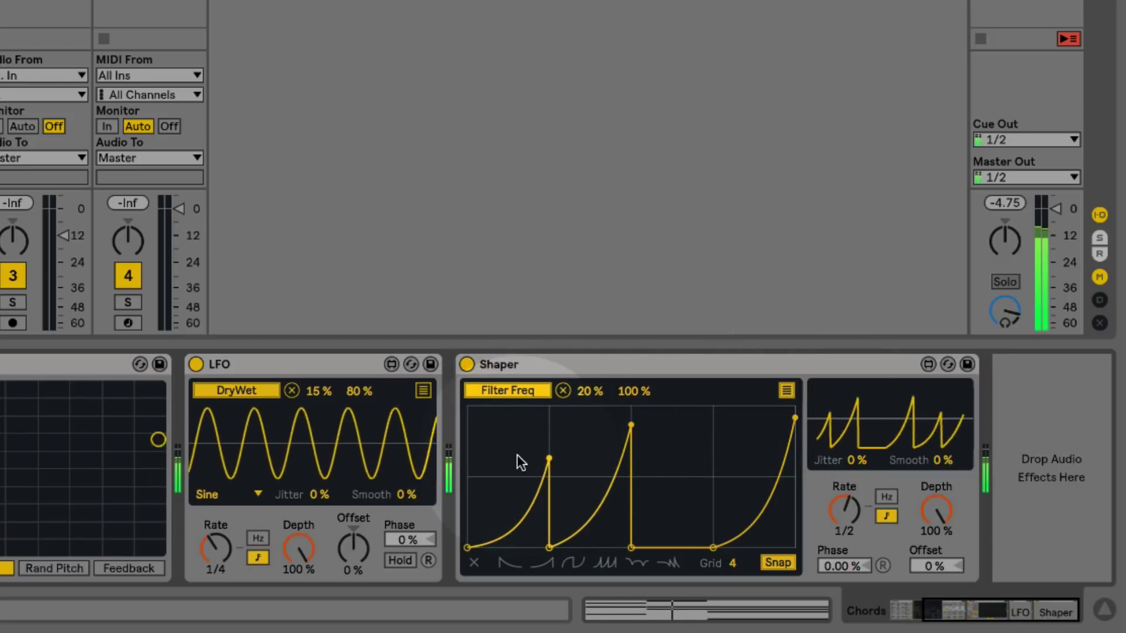
{"action": "left_click_drag", "start_coordinate": [548, 458], "coordinate": [473, 414]}
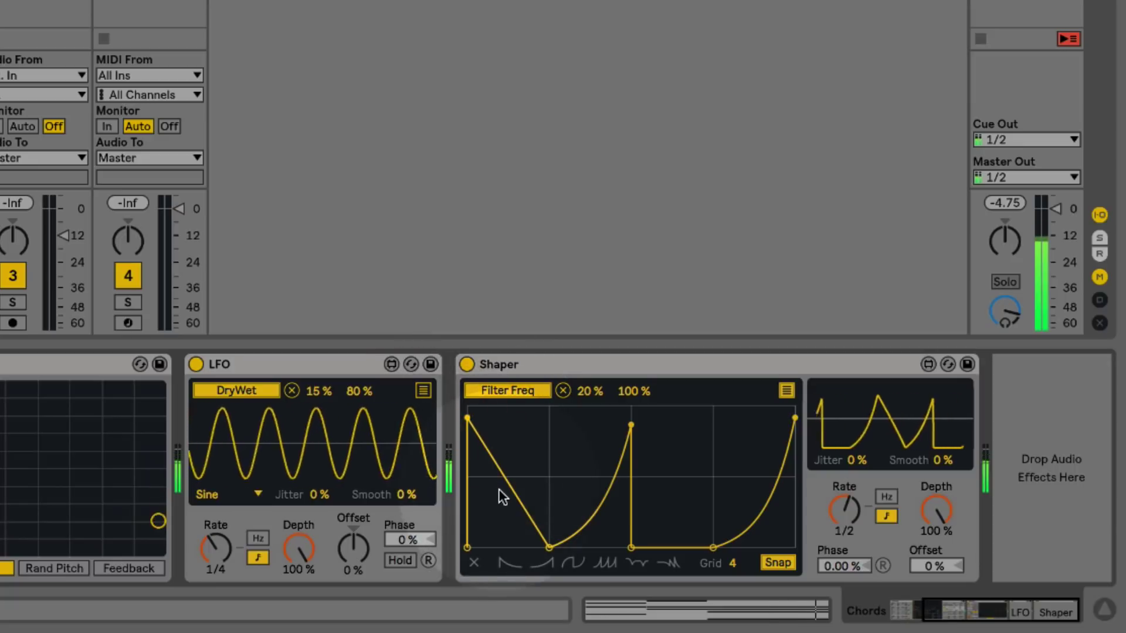
{"action": "left_click_drag", "start_coordinate": [505, 493], "coordinate": [510, 479]}
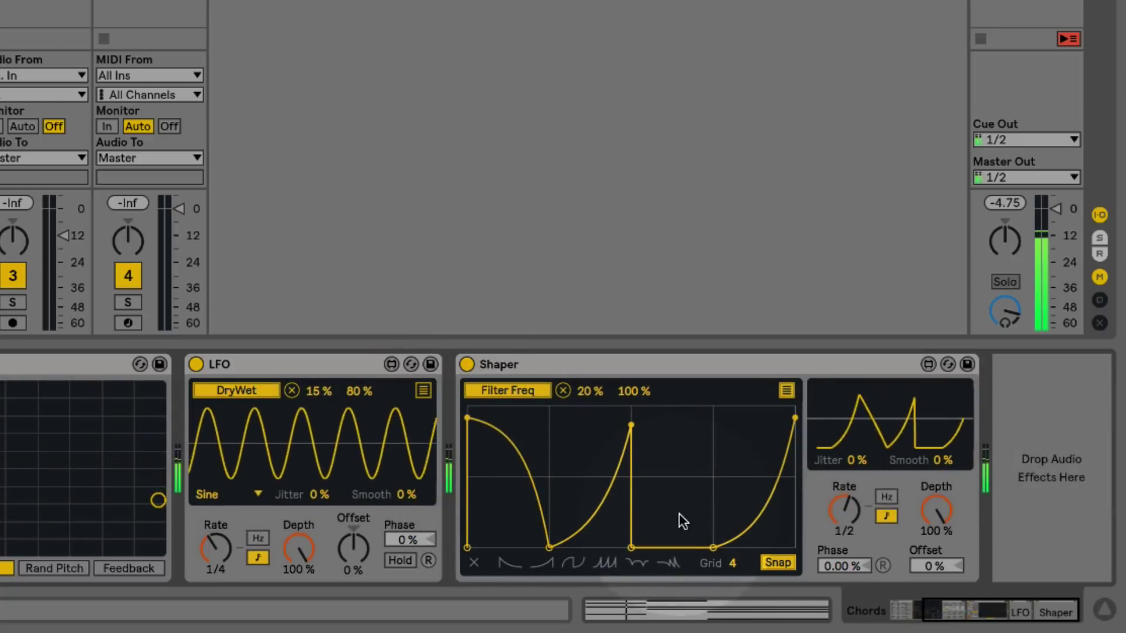
{"action": "mouse_move", "coordinate": [733, 561]}
{"action": "left_mouse_down"}
{"action": "mouse_move", "coordinate": [733, 545]}
{"action": "mouse_move", "coordinate": [706, 534]}
{"action": "mouse_move", "coordinate": [688, 496]}
{"action": "mouse_move", "coordinate": [686, 456]}
{"action": "mouse_move", "coordinate": [687, 494]}
{"action": "mouse_move", "coordinate": [656, 505]}
{"action": "left_mouse_up"}
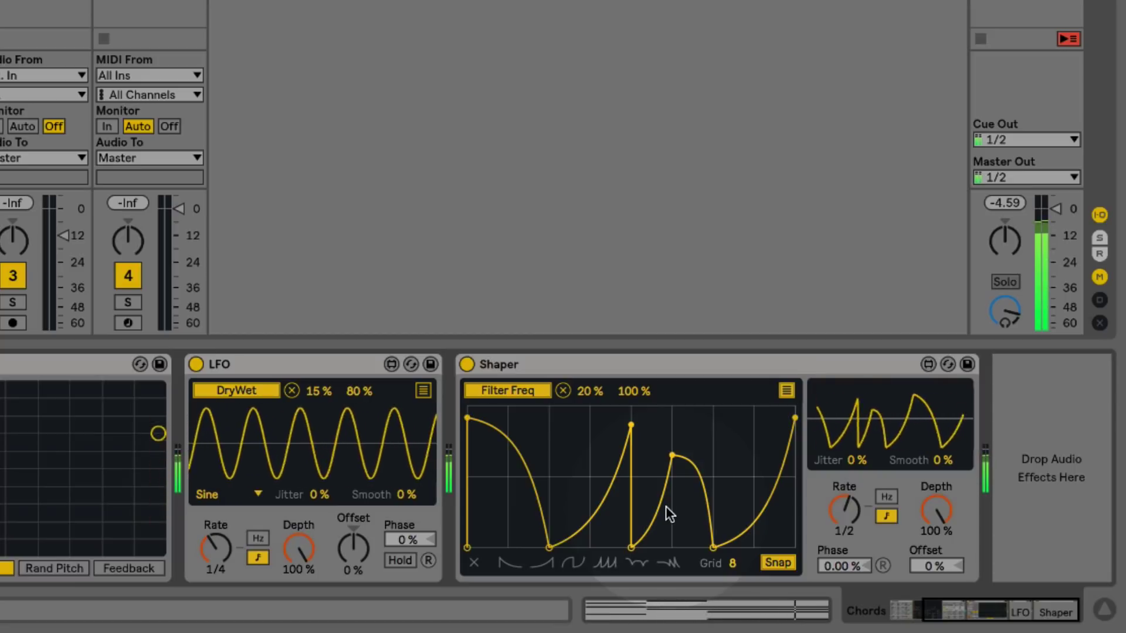
{"action": "key", "text": "space"}
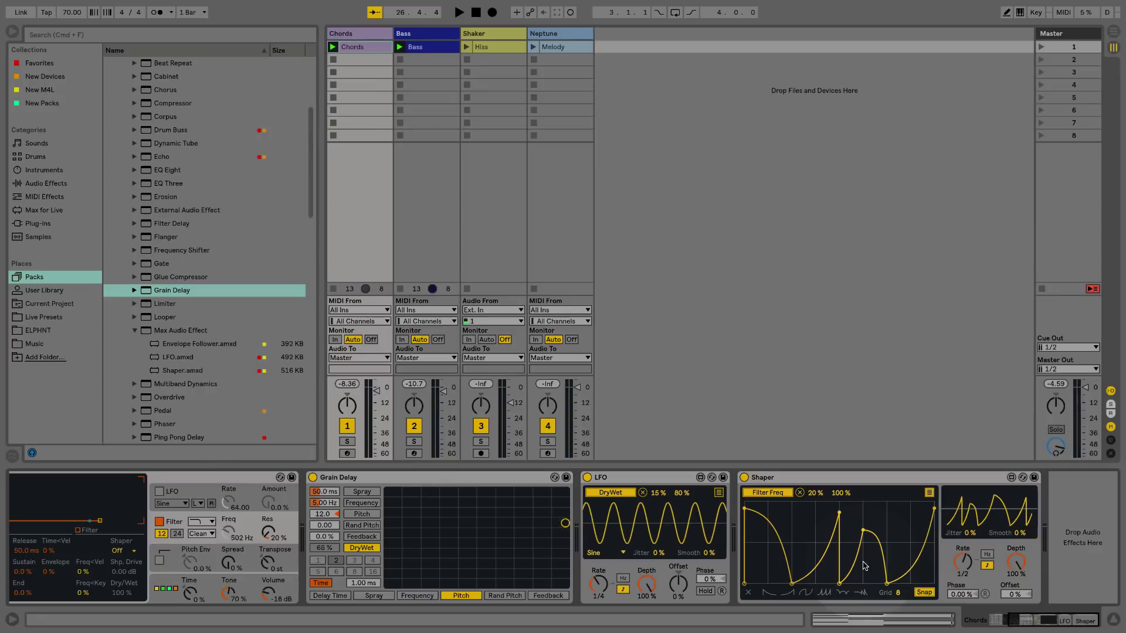
Step: Solo Shaker, play Hiss, map its Shaper to the Shaker volume, then solo Neptune instead
{"action": "left_click", "coordinate": [481, 441]}
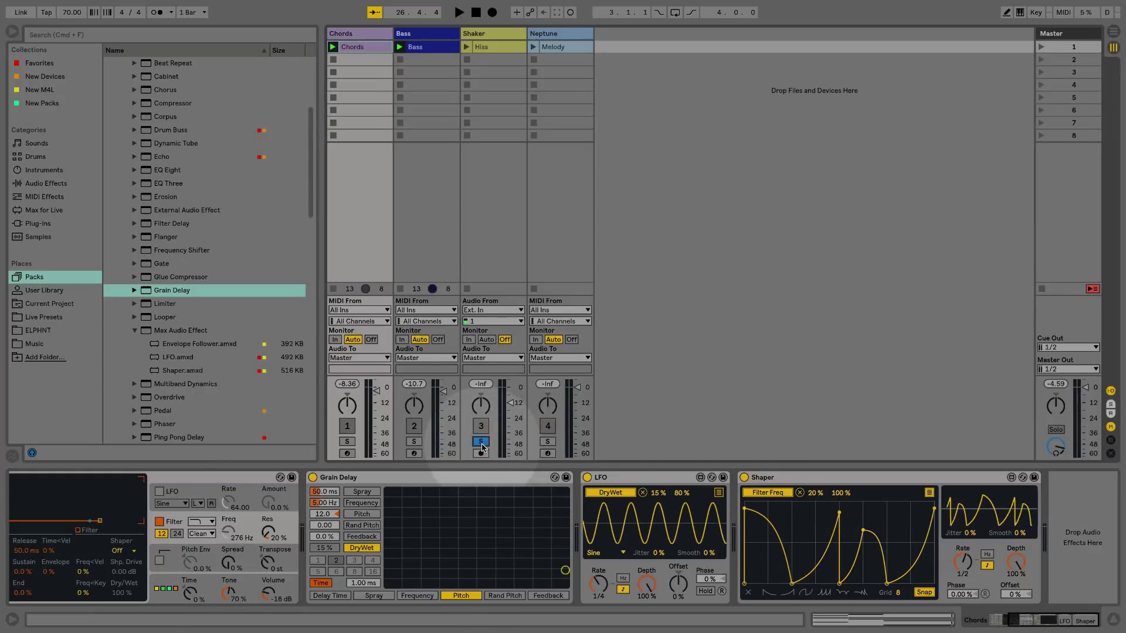
{"action": "left_click", "coordinate": [467, 47]}
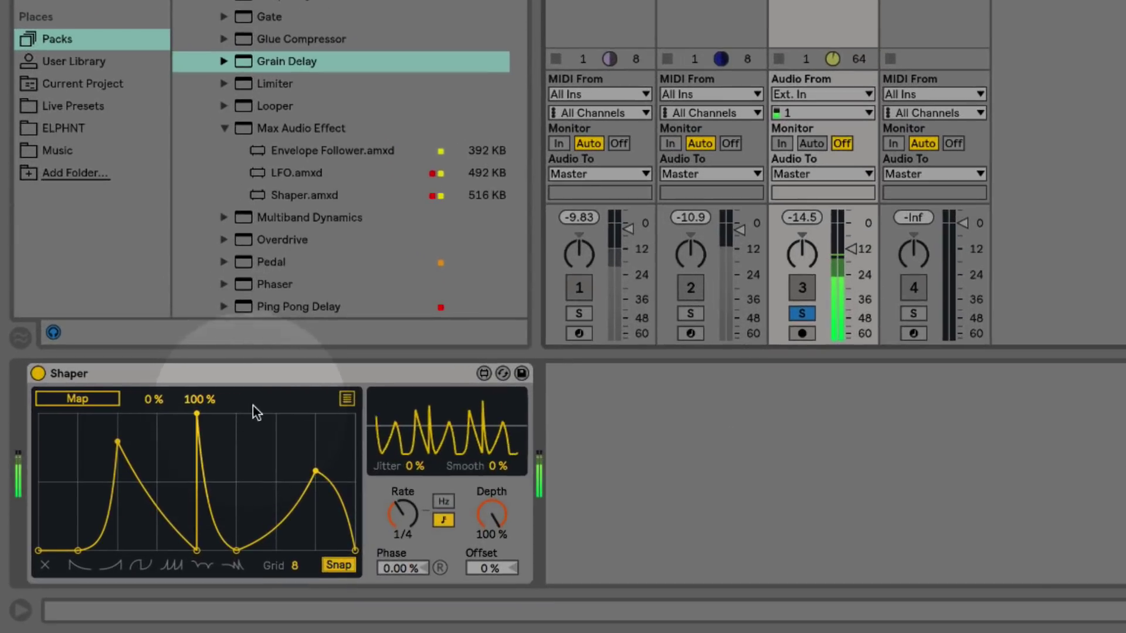
{"action": "left_click", "coordinate": [88, 399]}
{"action": "left_click", "coordinate": [851, 248]}
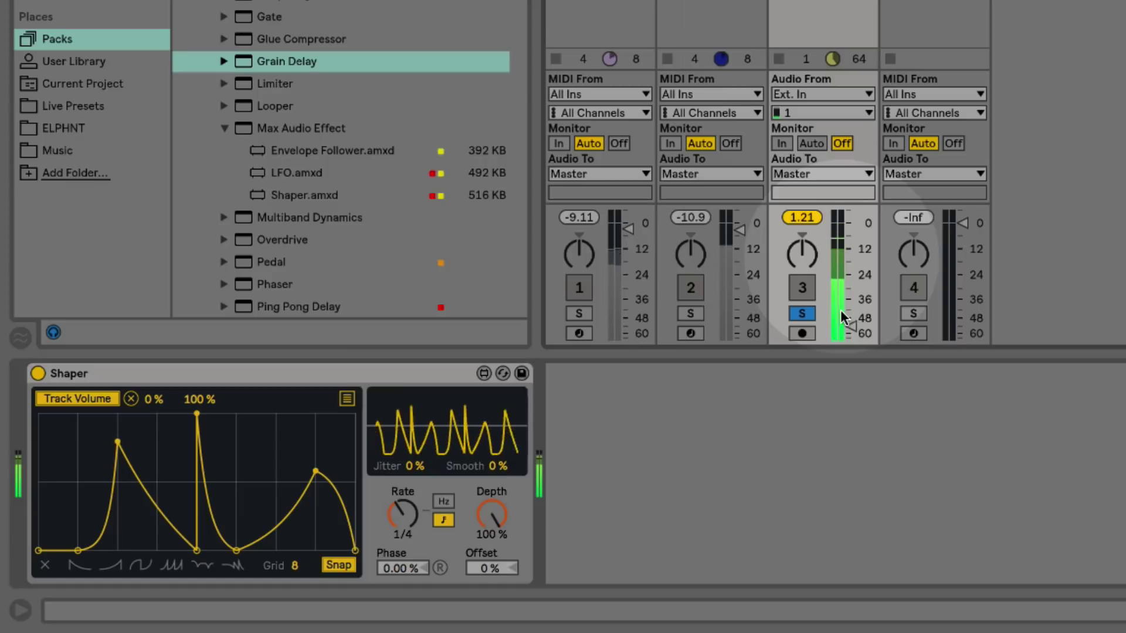
{"action": "left_click", "coordinate": [802, 314]}
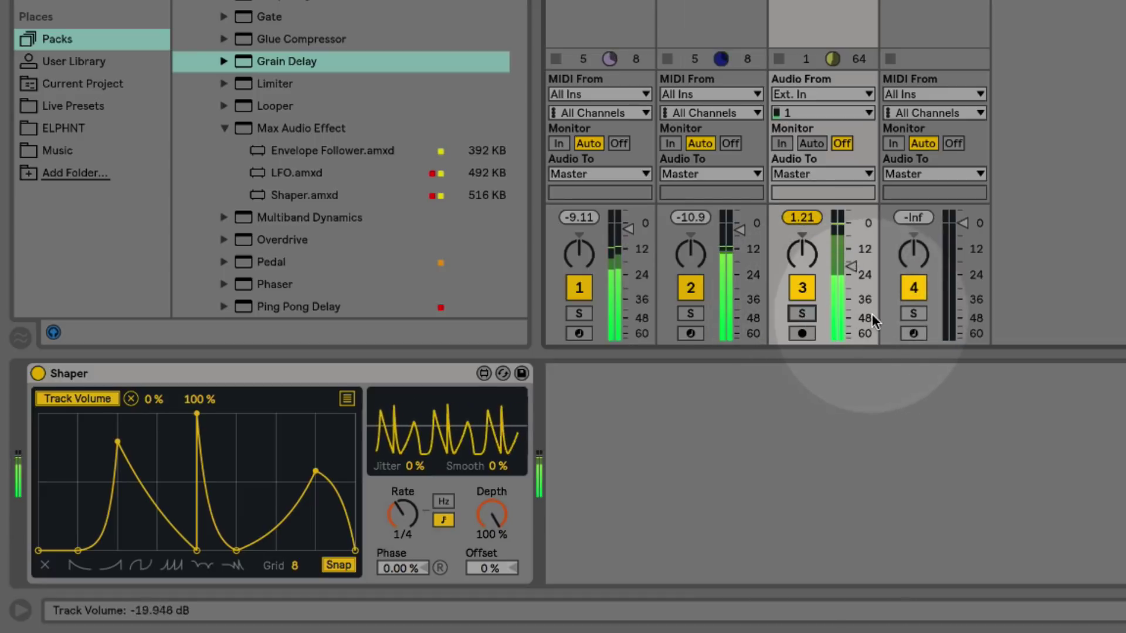
{"action": "left_click", "coordinate": [913, 314]}
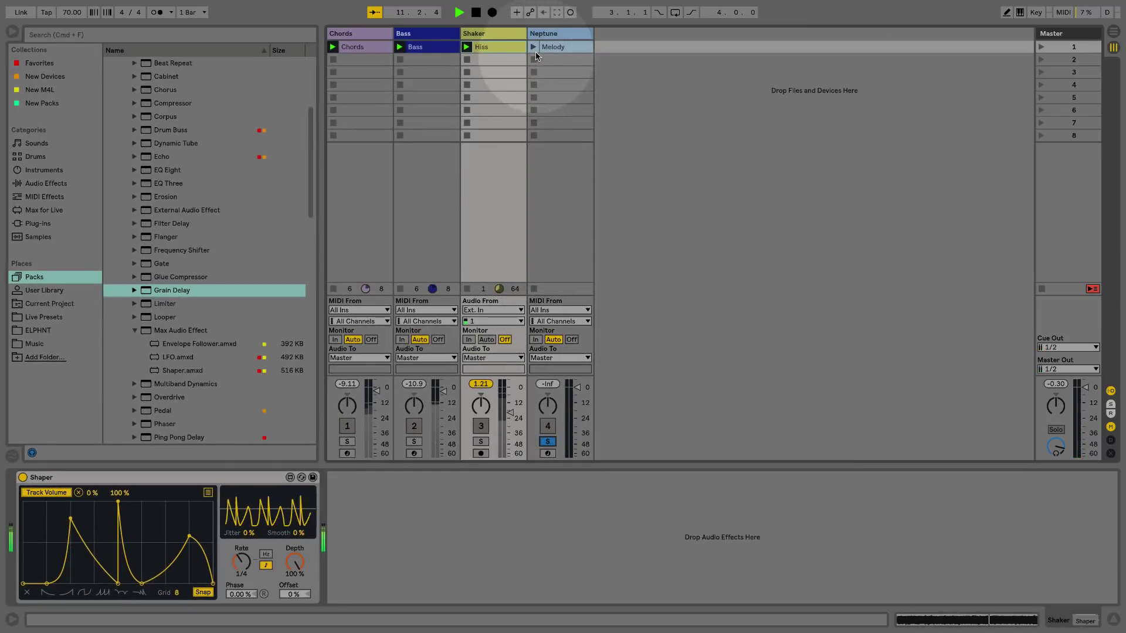
Step: Launch Melody and map a new LFO to the pad's Tone 1, range 0–50%, rate 0.13 Hz
{"action": "left_click", "coordinate": [535, 51]}
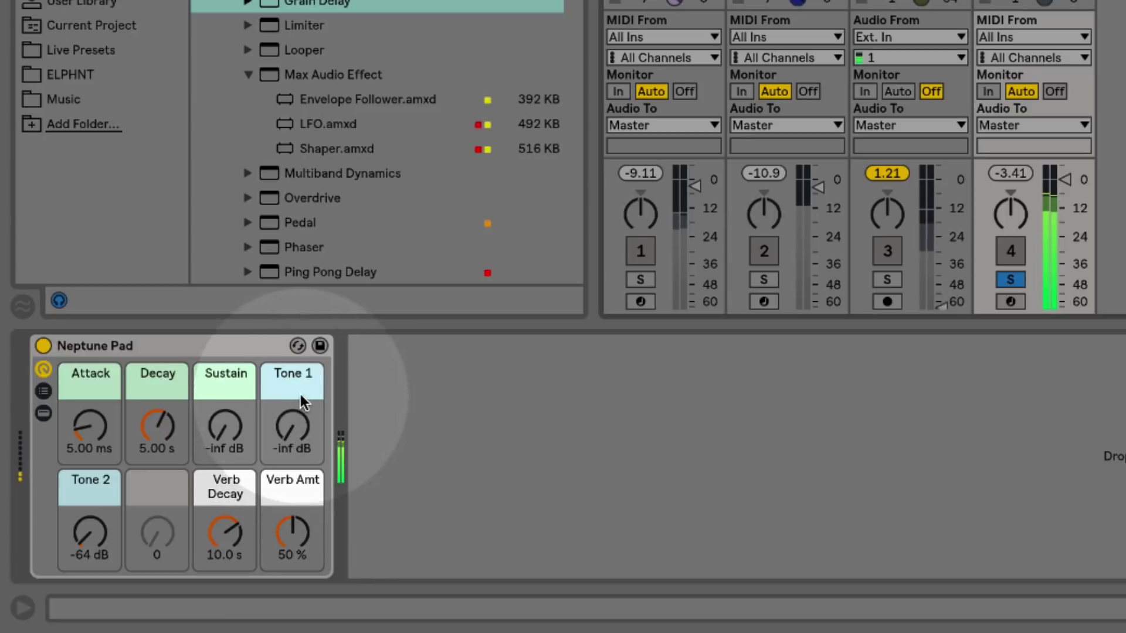
{"action": "left_click", "coordinate": [294, 427]}
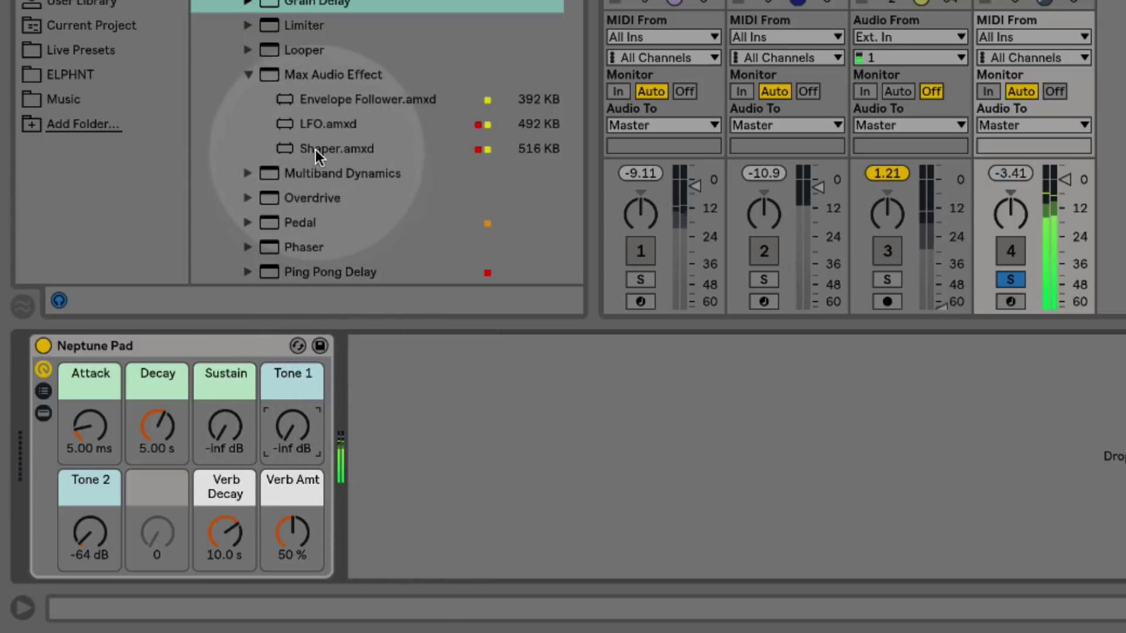
{"action": "left_click_drag", "start_coordinate": [315, 124], "coordinate": [450, 396]}
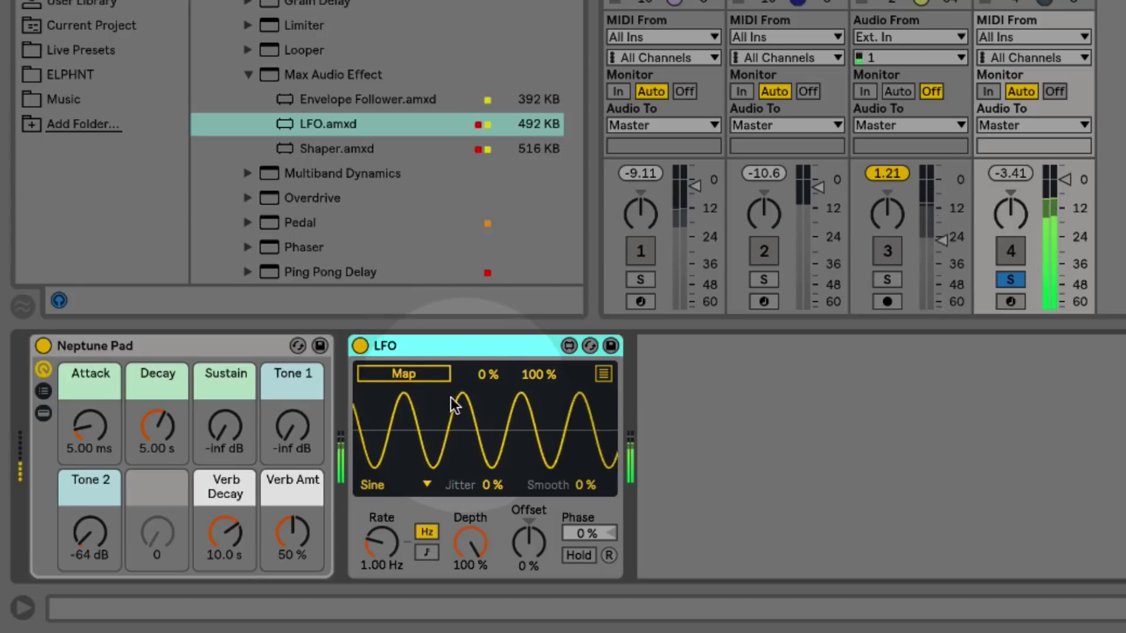
{"action": "left_click", "coordinate": [378, 377]}
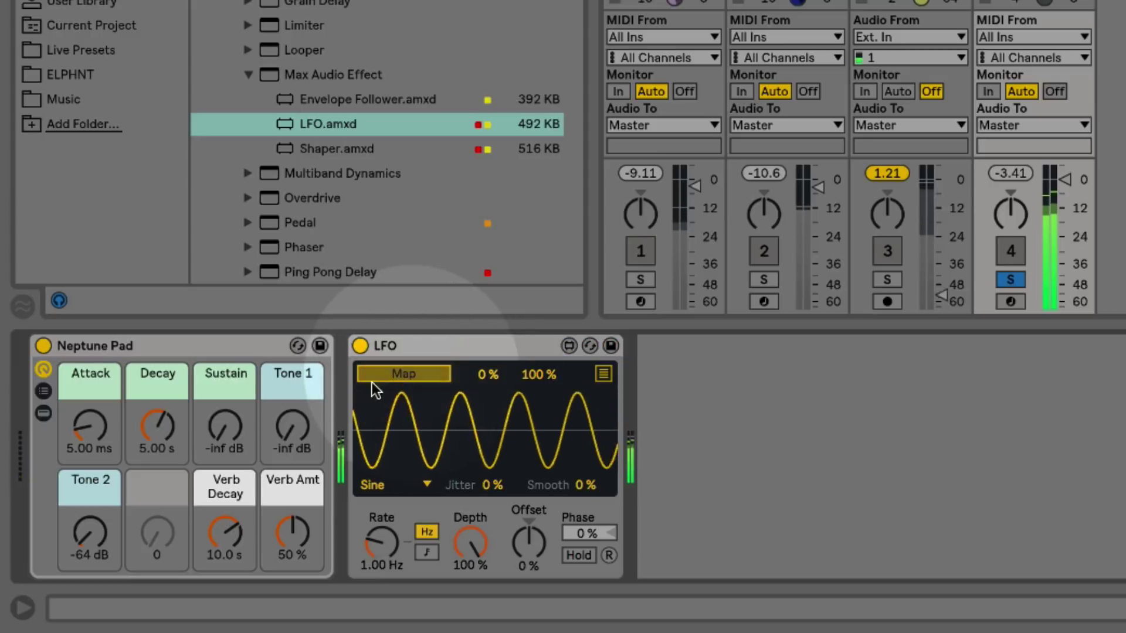
{"action": "left_click", "coordinate": [295, 427]}
{"action": "left_click_drag", "start_coordinate": [530, 376], "coordinate": [534, 431]}
{"action": "left_click_drag", "start_coordinate": [392, 540], "coordinate": [392, 567]}
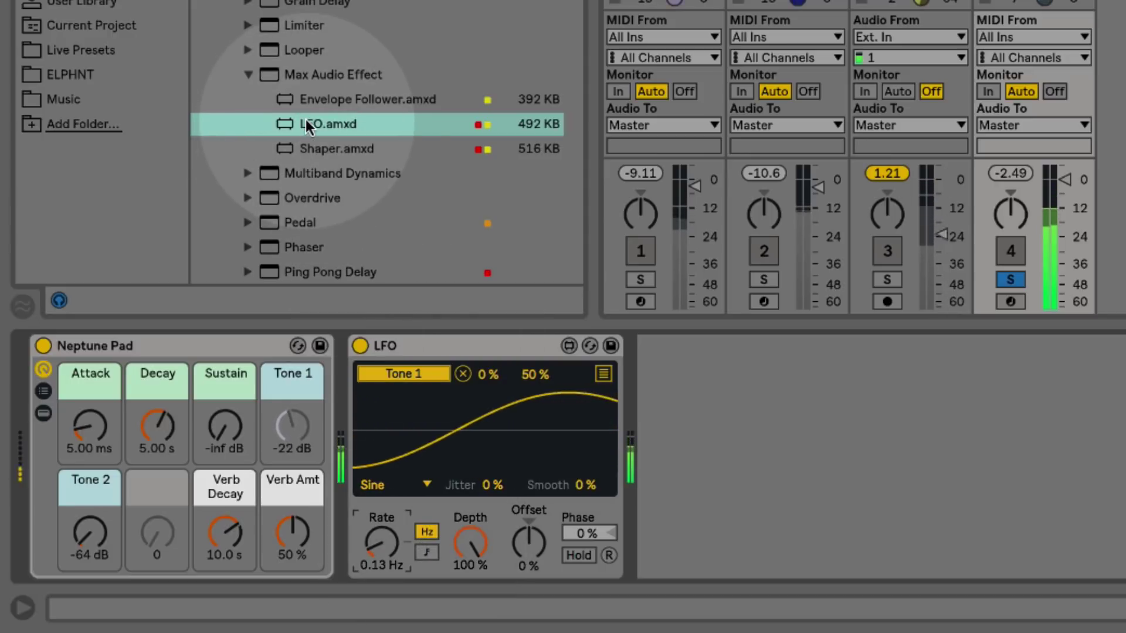
Step: Map a second LFO to Tone 2 with 65% maximum and 0.16 Hz rate, then unsolo Neptune
{"action": "left_click_drag", "start_coordinate": [304, 122], "coordinate": [698, 425]}
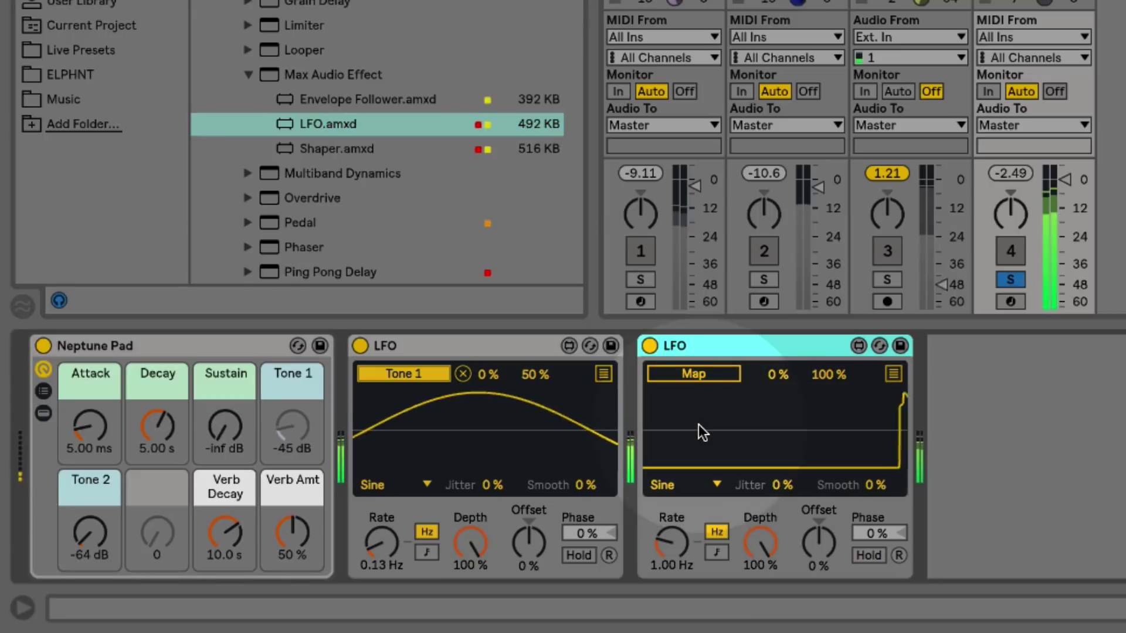
{"action": "left_click", "coordinate": [698, 377]}
{"action": "left_click", "coordinate": [88, 536]}
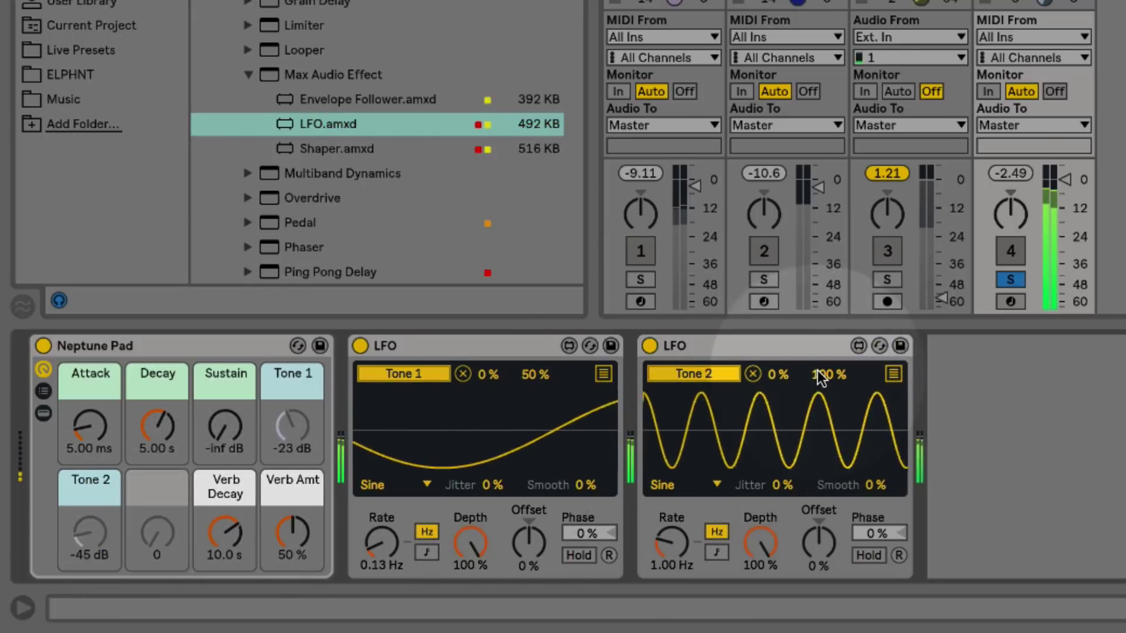
{"action": "left_click_drag", "start_coordinate": [818, 373], "coordinate": [817, 414]}
{"action": "left_click_drag", "start_coordinate": [675, 543], "coordinate": [674, 564]}
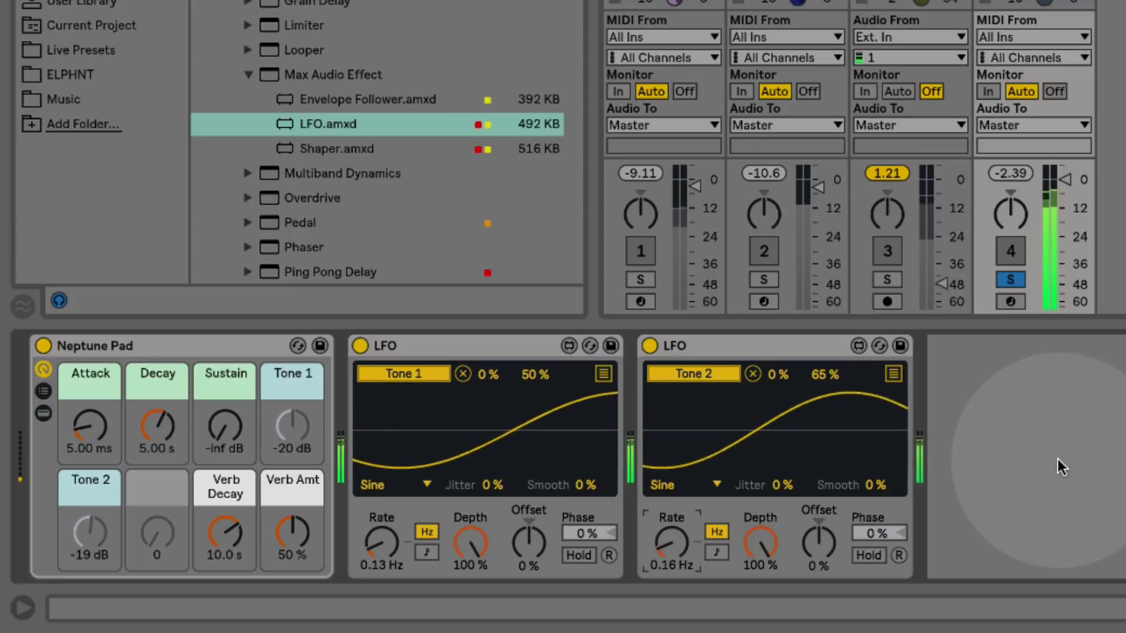
{"action": "left_click", "coordinate": [1010, 280]}
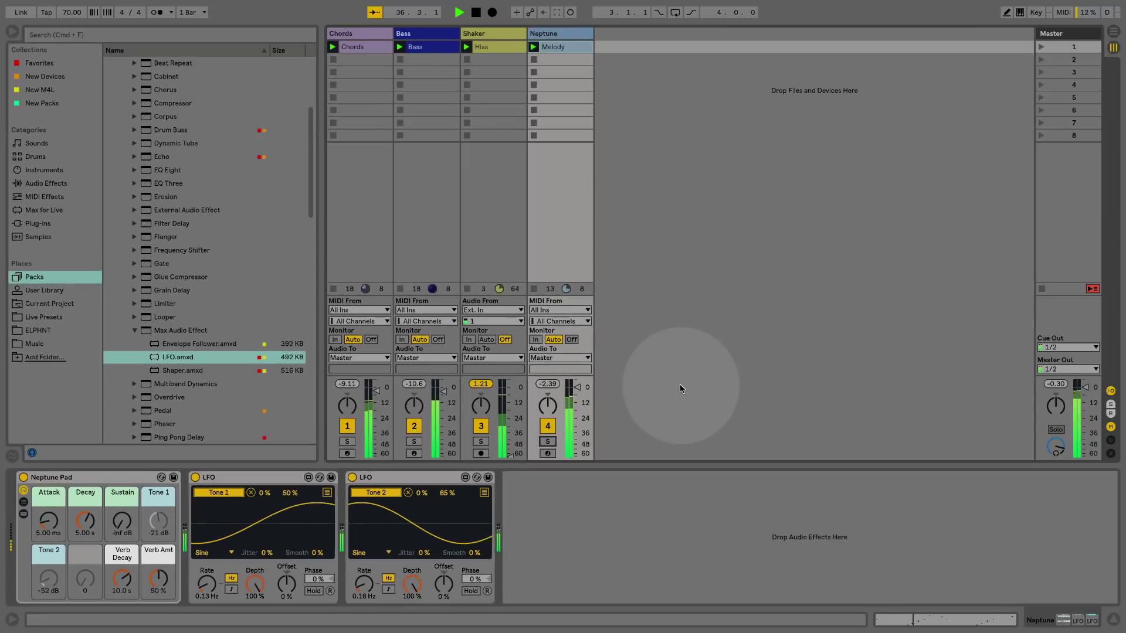
Step: Select the Chords track and bypass its Shaper, Grain Delay and LFO
{"action": "left_click", "coordinate": [505, 33]}
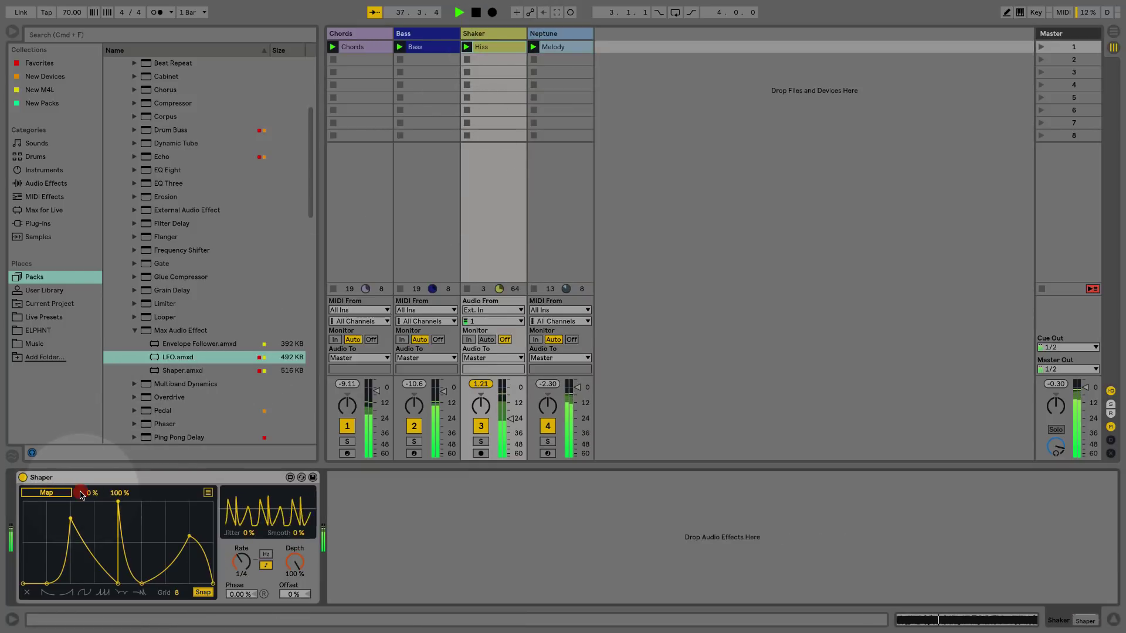
{"action": "left_click", "coordinate": [401, 34]}
{"action": "left_click", "coordinate": [360, 33]}
{"action": "left_click", "coordinate": [743, 478]}
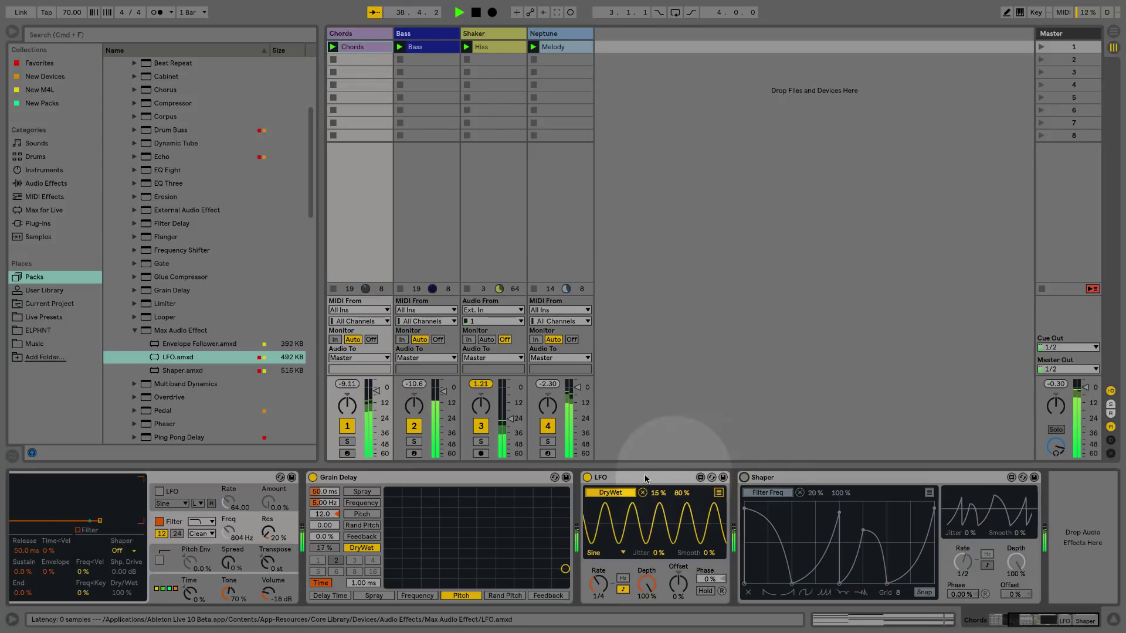
{"action": "left_click", "coordinate": [314, 478]}
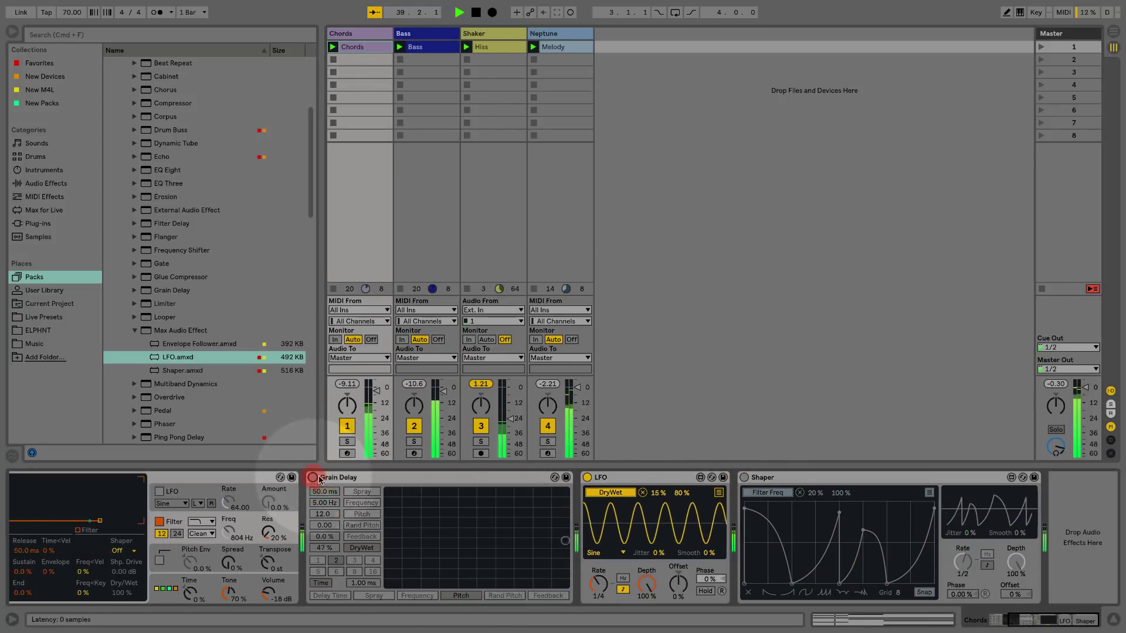
{"action": "left_click", "coordinate": [587, 478]}
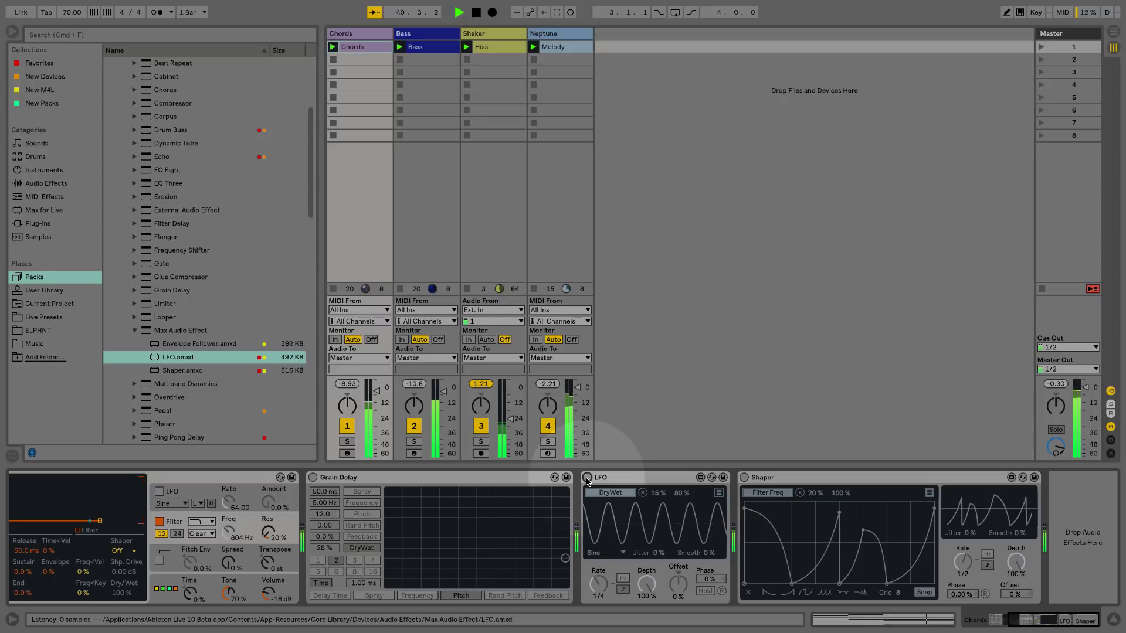
Step: Re-enable the three Chords devices, then map the Shaker Shaper to track volume
{"action": "left_click", "coordinate": [314, 477]}
{"action": "left_click", "coordinate": [587, 478]}
{"action": "left_click", "coordinate": [743, 478]}
{"action": "left_click", "coordinate": [480, 34]}
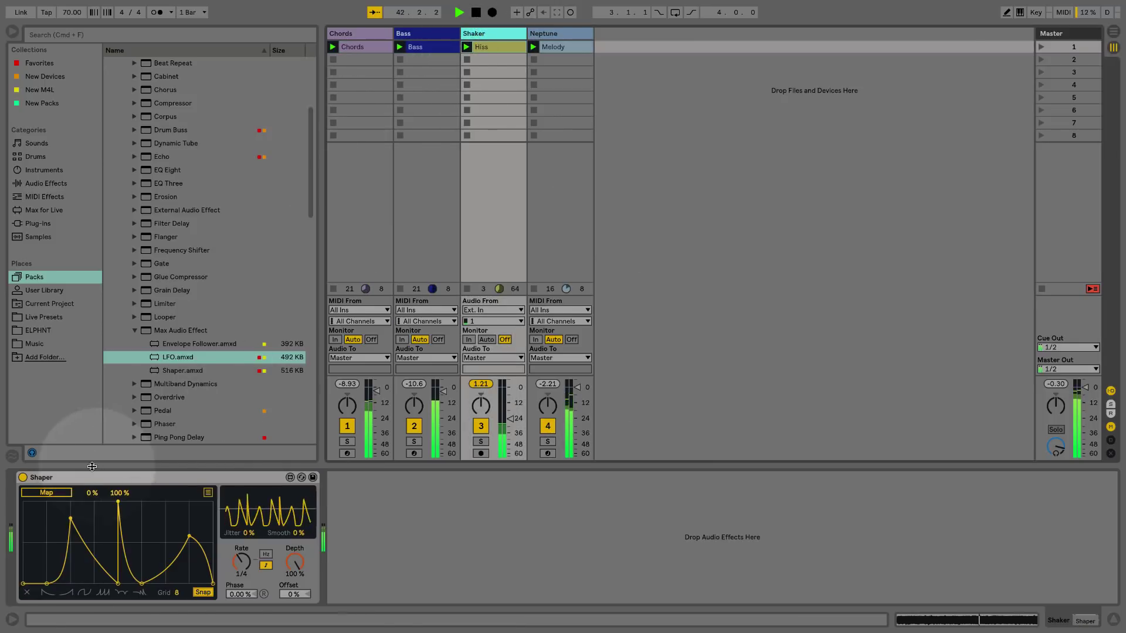
{"action": "left_click", "coordinate": [505, 414]}
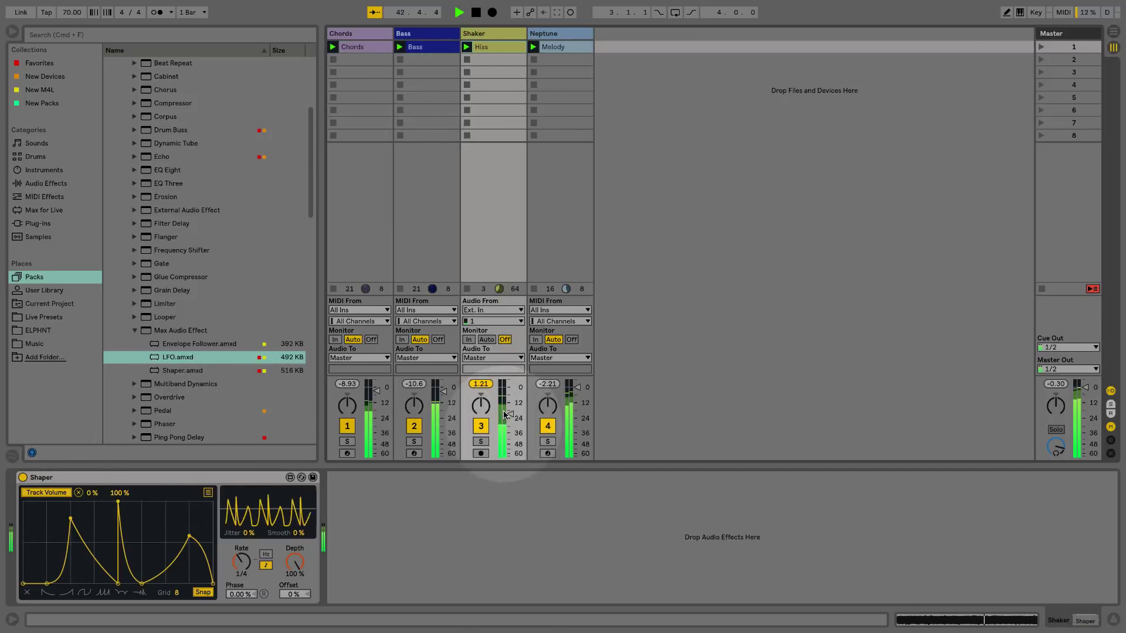